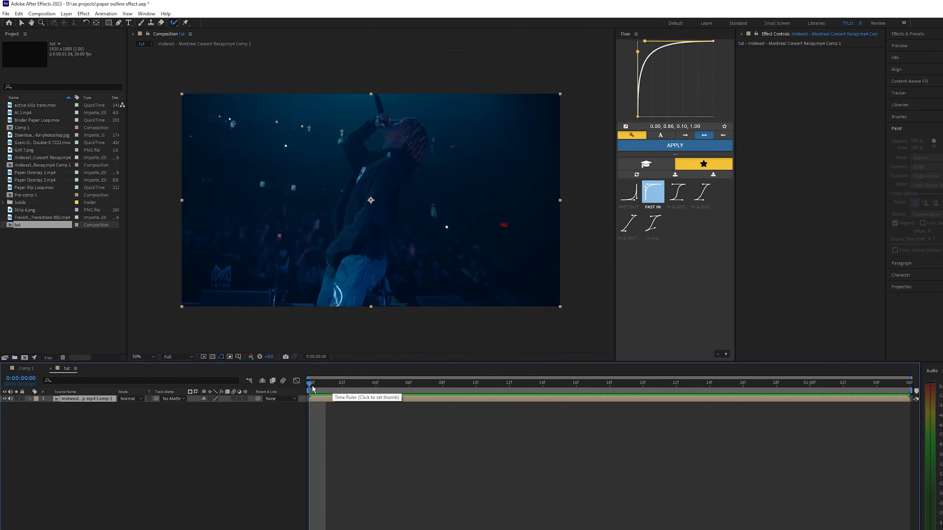
Open the concert recap layer for painting and brush over the performer with the Roto Brush to mark the figure as foreground
key("space")
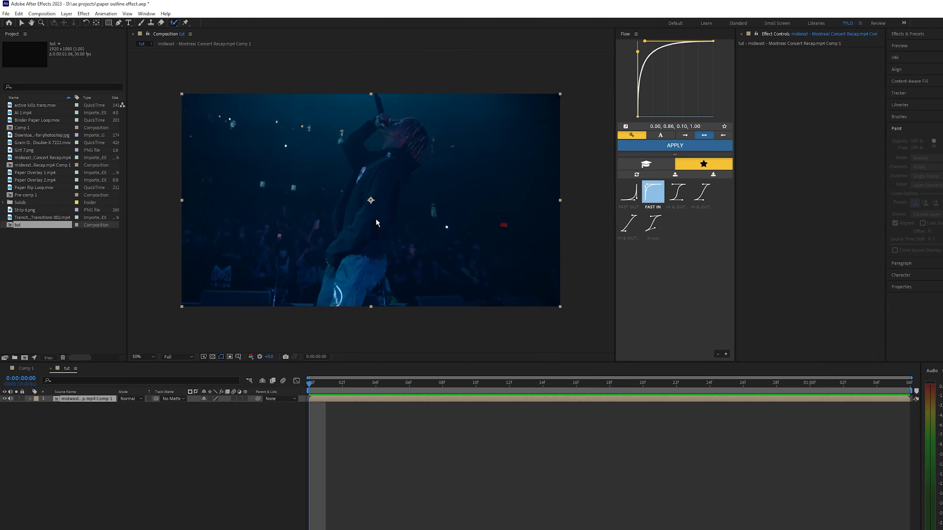
double_click(368, 212)
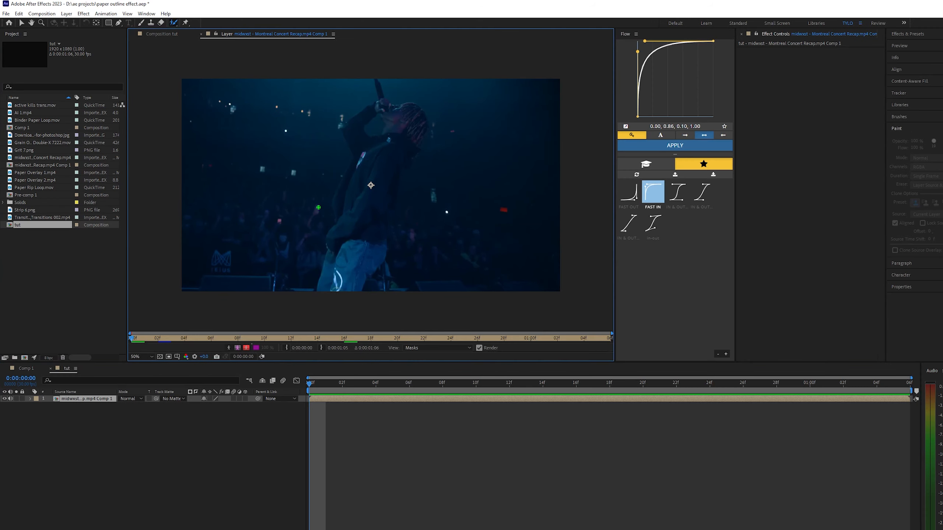
left_click_drag(379, 100, 382, 91)
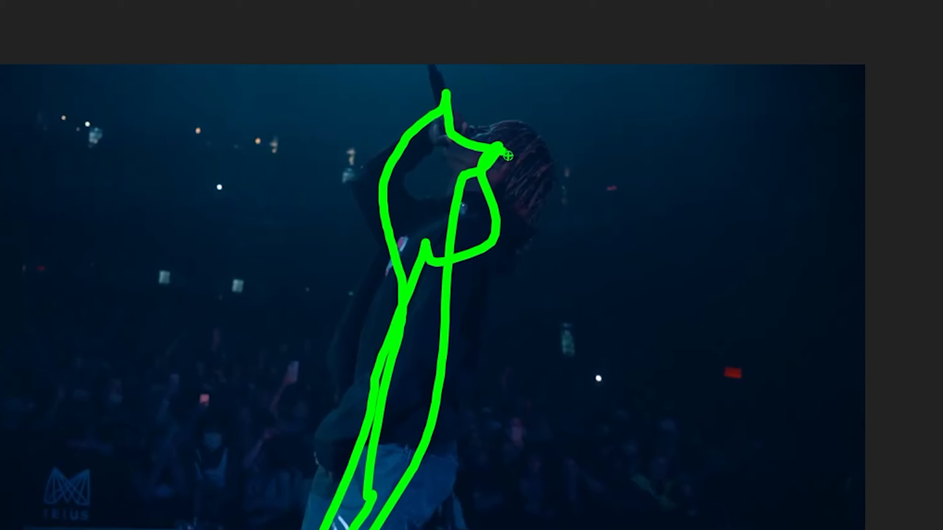
left_click_drag(508, 156, 406, 339)
left_click_drag(285, 257, 285, 289)
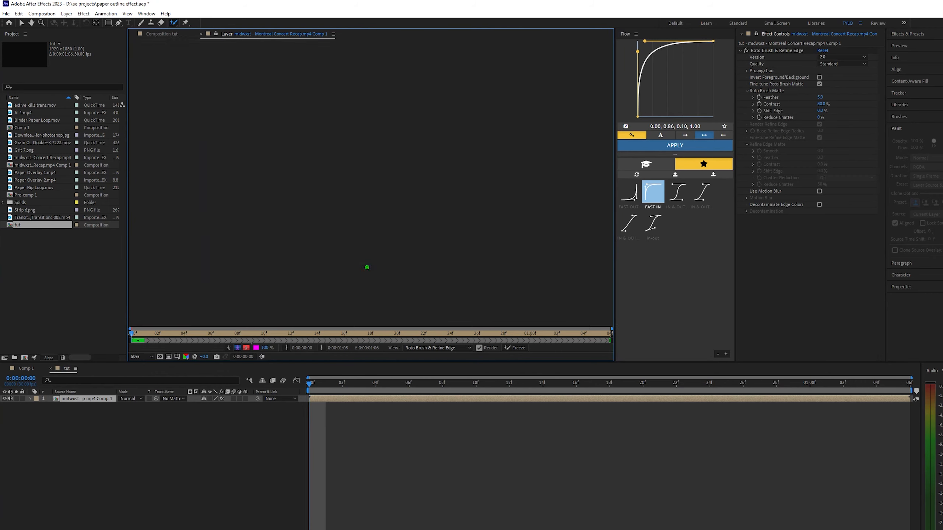
mouse_move(381, 288)
left_mouse_down()
mouse_move(462, 91)
mouse_move(453, 78)
left_mouse_up()
Refine the first frame's Roto Brush selection around the microphone and the performer's back, and exclude the gap between arm and face
scroll(423, 96, "up", 2)
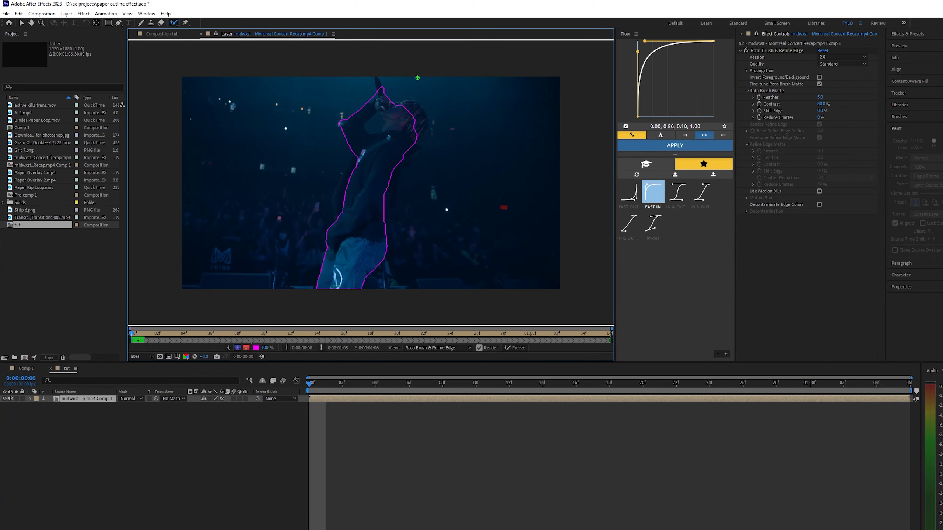
mouse_move(378, 80)
left_mouse_down()
mouse_move(371, 184)
mouse_move(342, 150)
mouse_move(344, 171)
left_mouse_up()
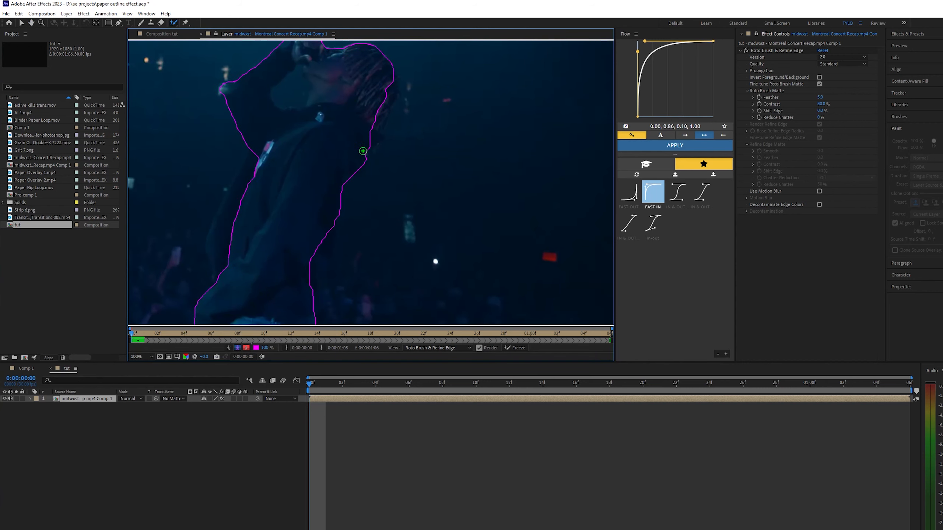
mouse_move(374, 103)
left_mouse_down()
mouse_move(380, 137)
mouse_move(369, 181)
left_mouse_up()
left_click_drag(288, 135, 291, 117)
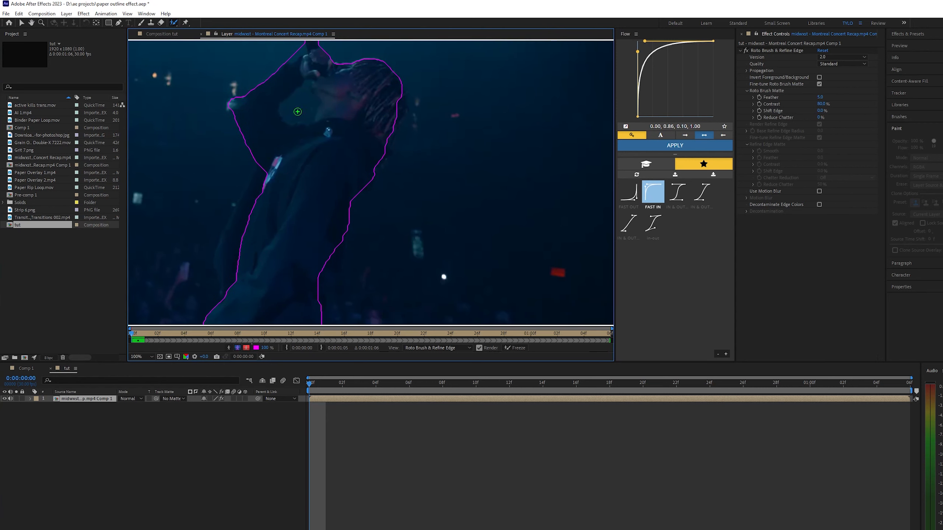
scroll(411, 202, "down", 2)
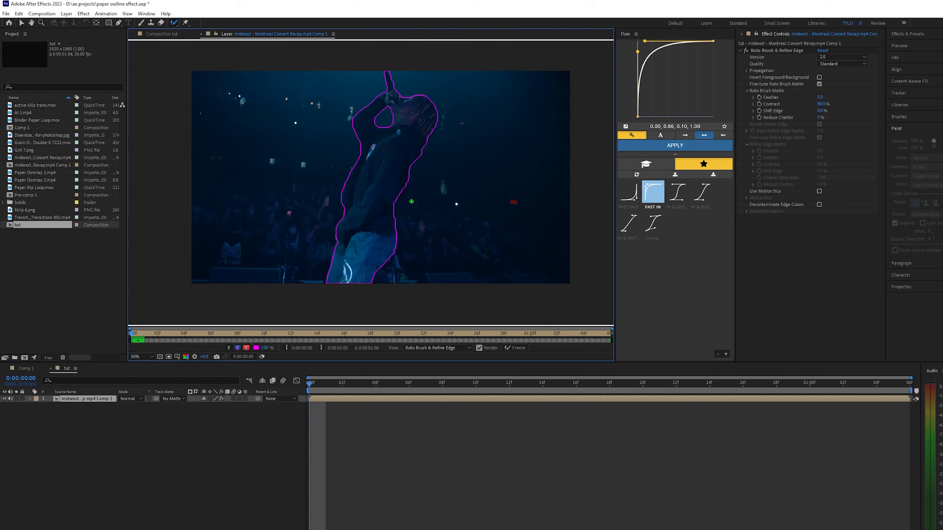
Propagate the Roto Brush selection frame by frame through the clip, checking the outline around the performer
key("Page_Down")
key("Page_Down")
key("Page_Down")
key("Page_Down")
key("Page_Down")
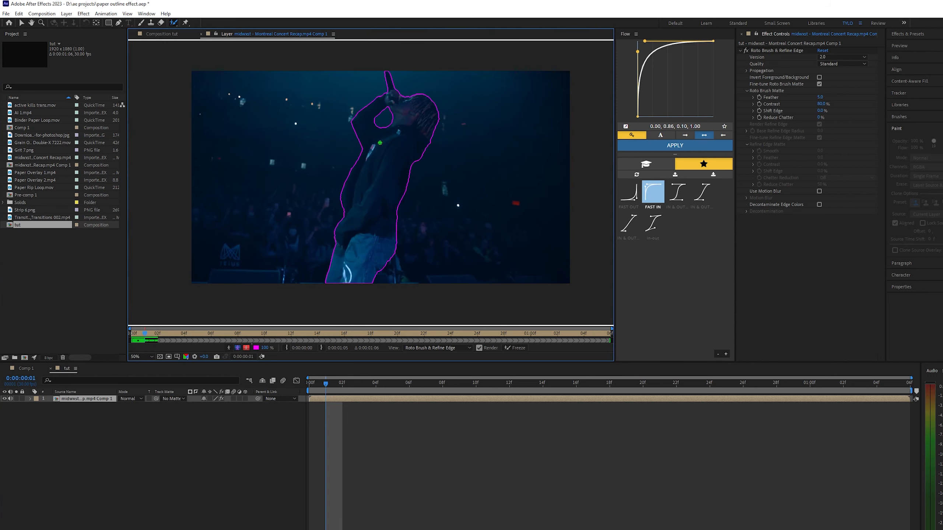
key("Page_Down")
key("Page_Down")
key("Page_Down")
key("Page_Down")
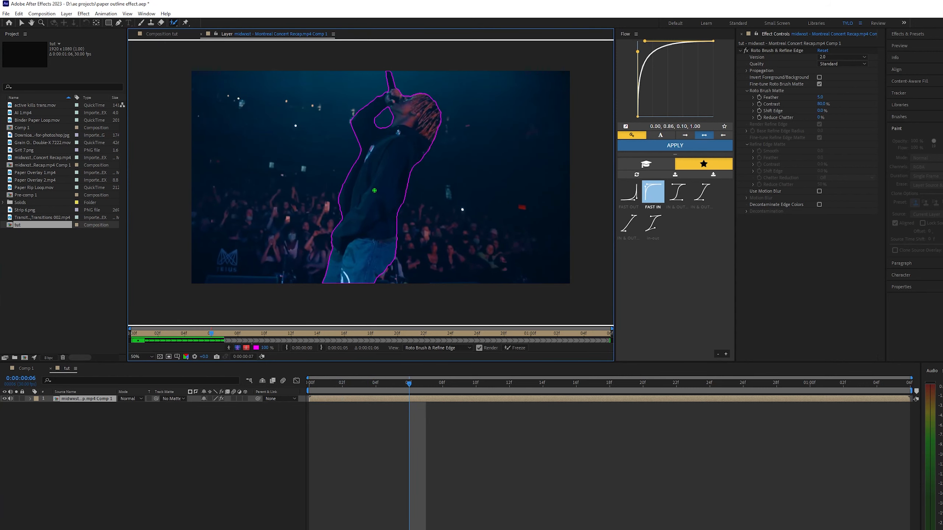
key("Page_Down")
key("Page_Down")
key("Page_Down")
key("Page_Down")
key("Page_Down")
key("Page_Down")
key("Page_Down")
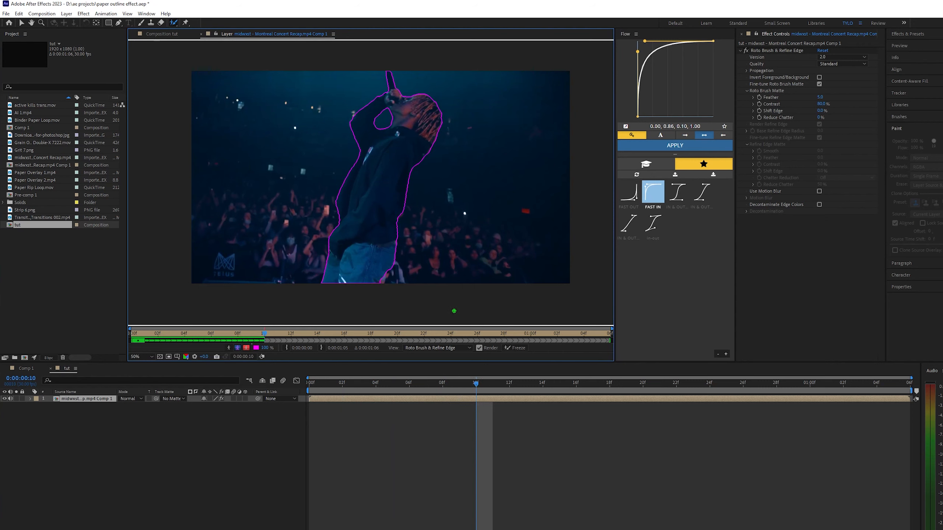
key("Page_Down")
key("Page_Down")
key("Page_Down")
key("Page_Down")
key("Page_Down")
key("Page_Down")
key("Page_Down")
key("Page_Down")
key("Page_Down")
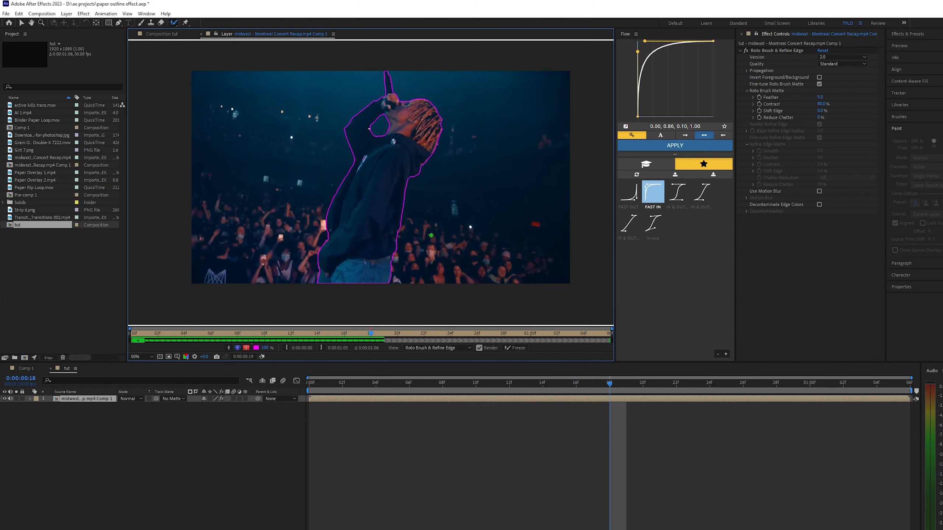
key("Page_Down")
key("Page_Down")
key("Page_Down")
key("Page_Down")
key("Page_Down")
key("Page_Down")
key("Page_Down")
key("Page_Down")
key("Page_Down")
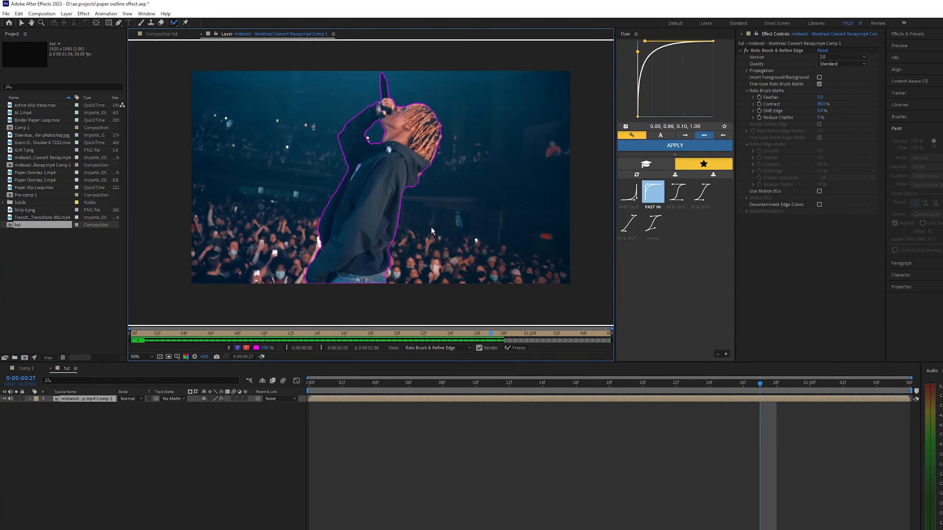
key("Page_Up")
key("Page_Up")
key("Page_Up")
key("Page_Down")
key("Page_Down")
key("Page_Down")
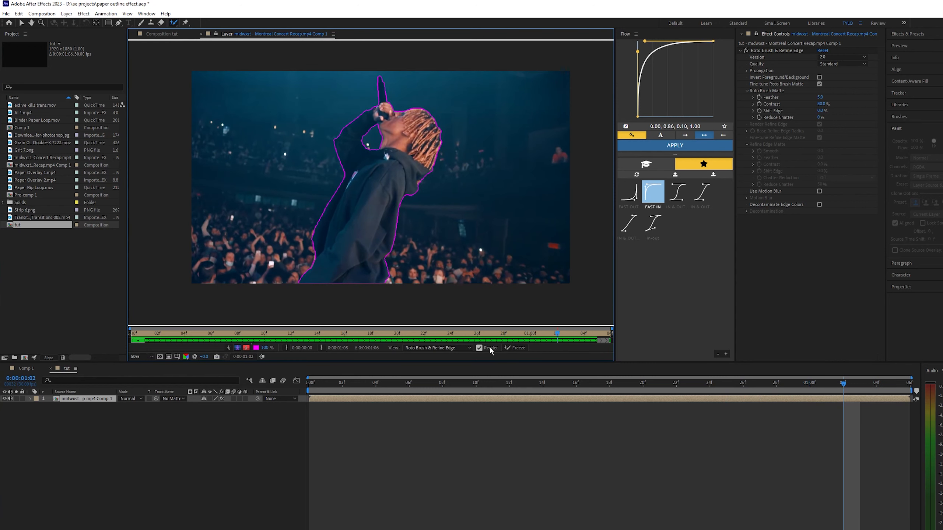
Check the Roto Brush outline on the final frames of the clip and freeze the selection
key("Page_Up")
key("Page_Up")
key("Page_Down")
key("Page_Down")
left_click(517, 348)
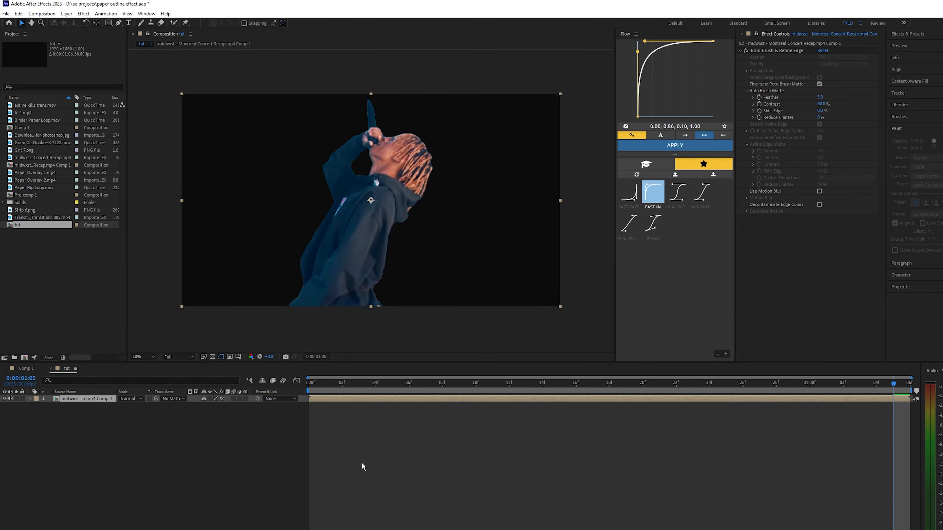
Preview the cutout in the composition and set the Roto Brush Matte feather to 9
key("space")
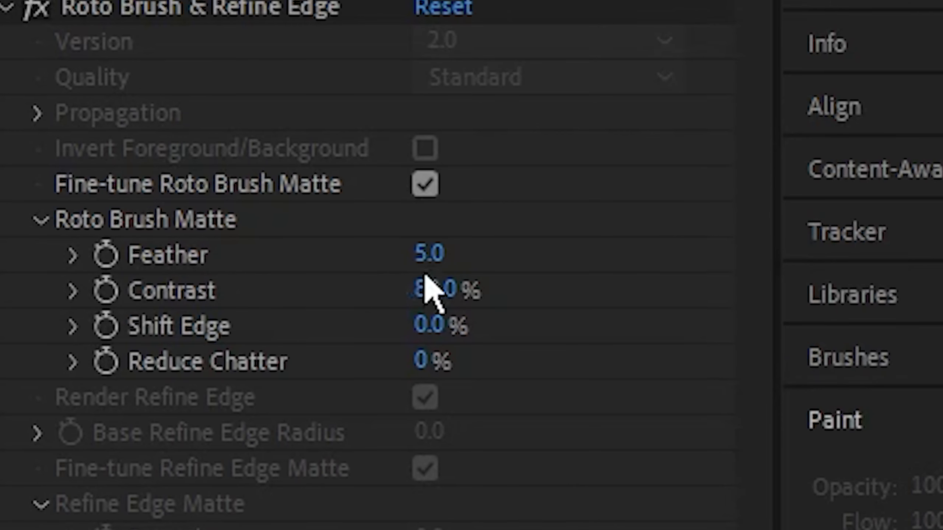
left_click(434, 254)
type("9")
key("Return")
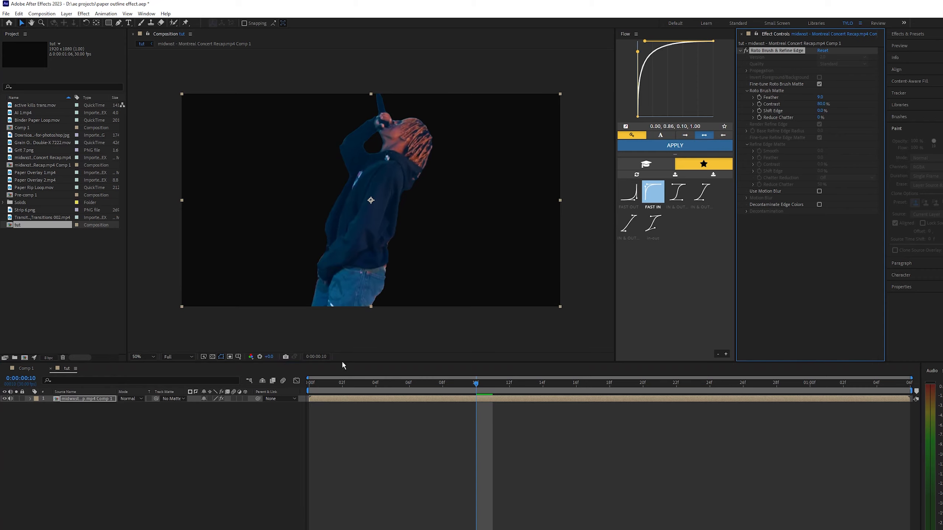
Duplicate the cutout layer and delete the Roto Brush & Refine Edge effect from the bottom copy
left_click(325, 400)
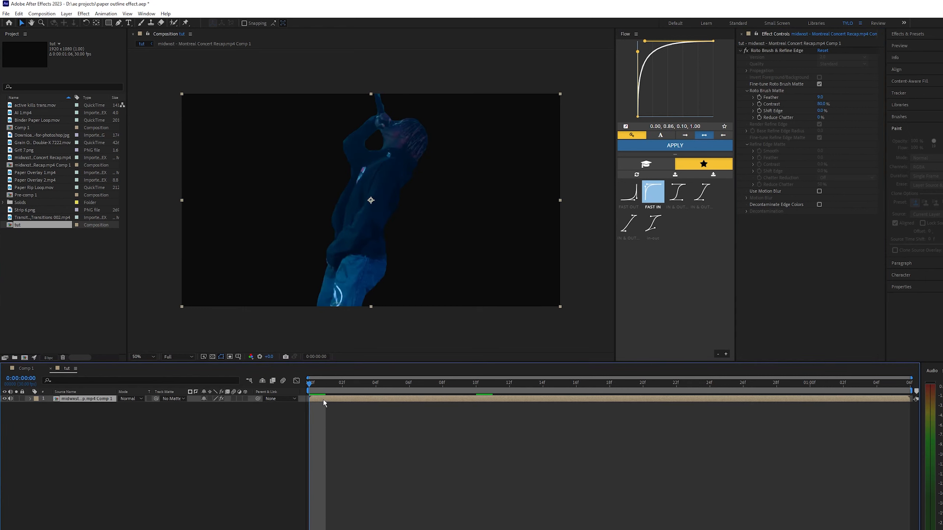
key("ctrl+d")
left_click(325, 404)
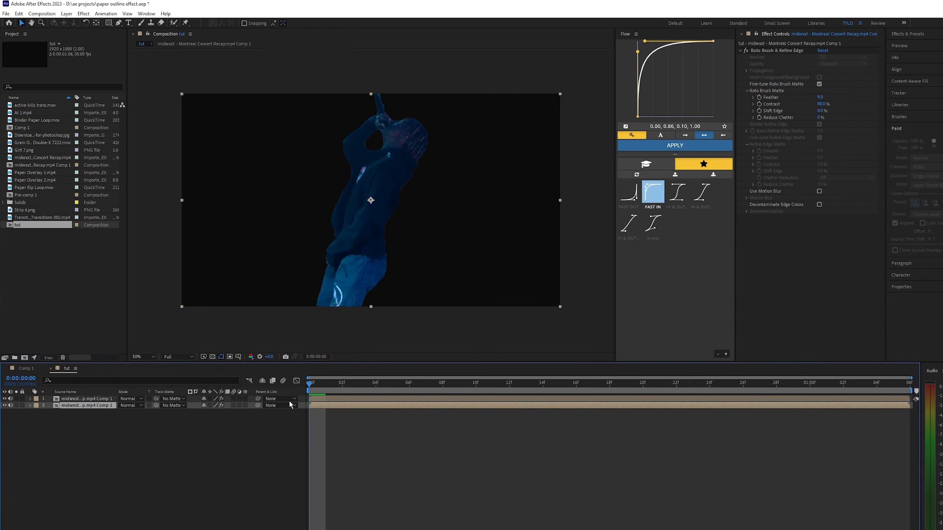
left_click(772, 52)
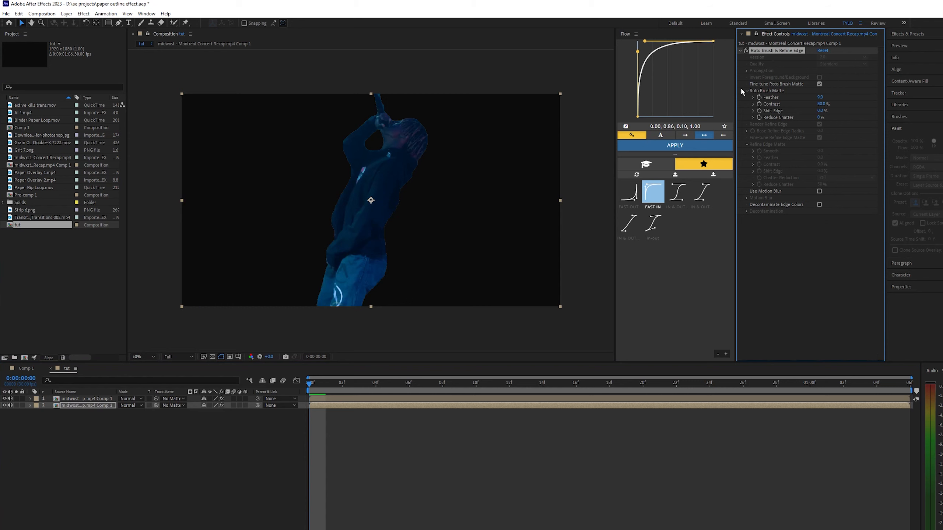
key("Delete")
left_click(370, 450)
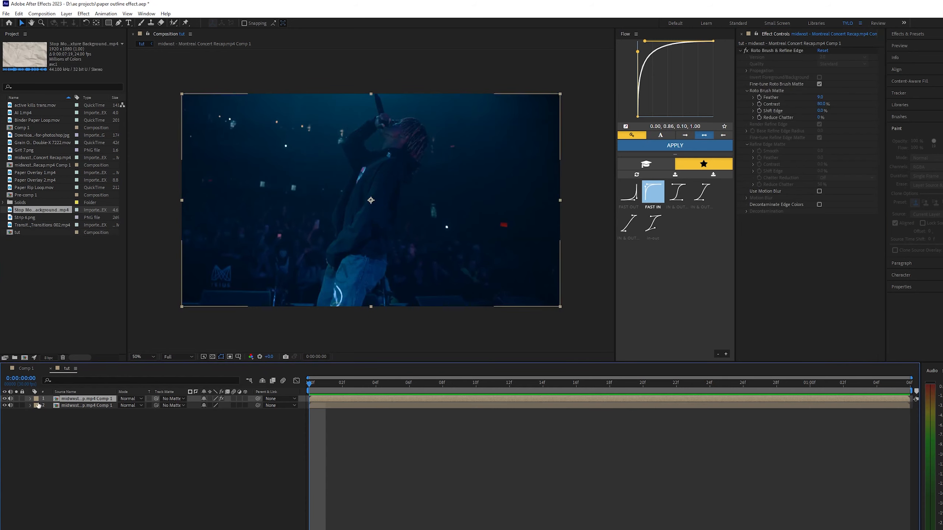
Set the label colour of the top cutout layer to Aqua
left_click(35, 400)
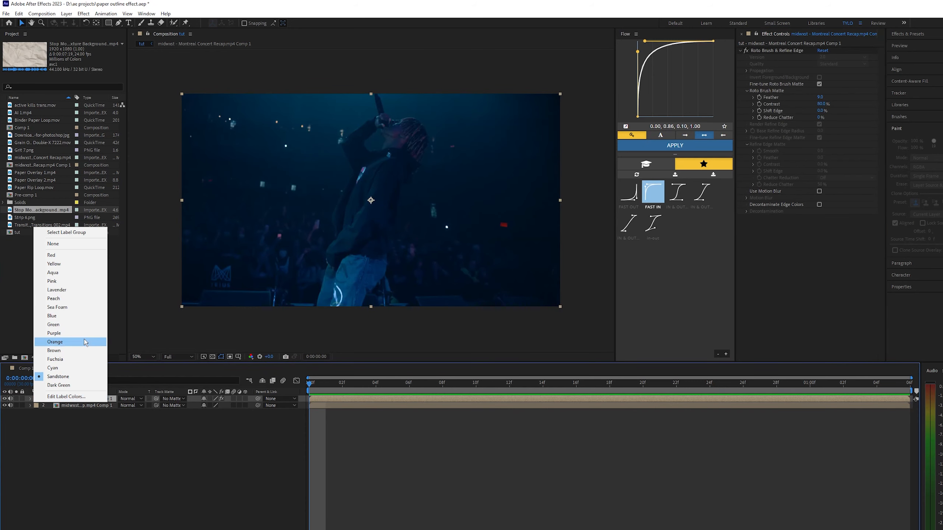
left_click(66, 274)
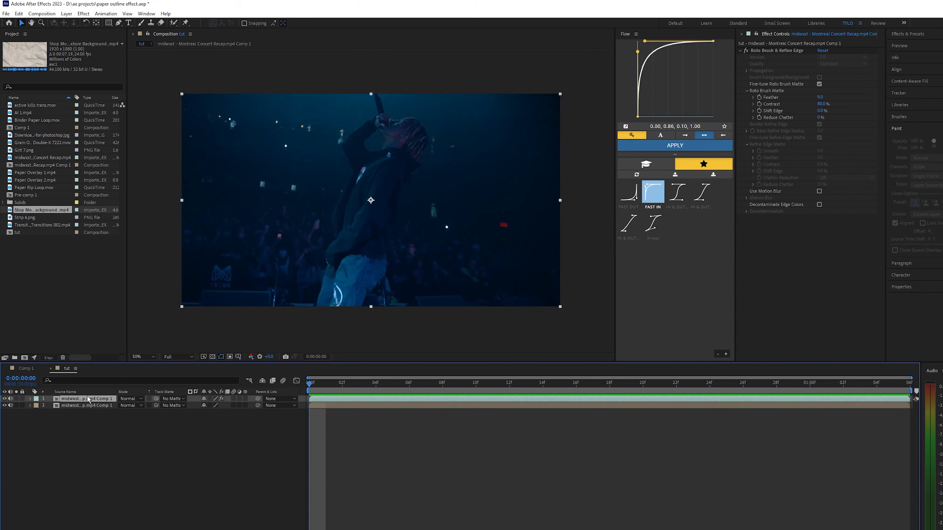
left_click(78, 420)
left_click(85, 400)
left_click(37, 399)
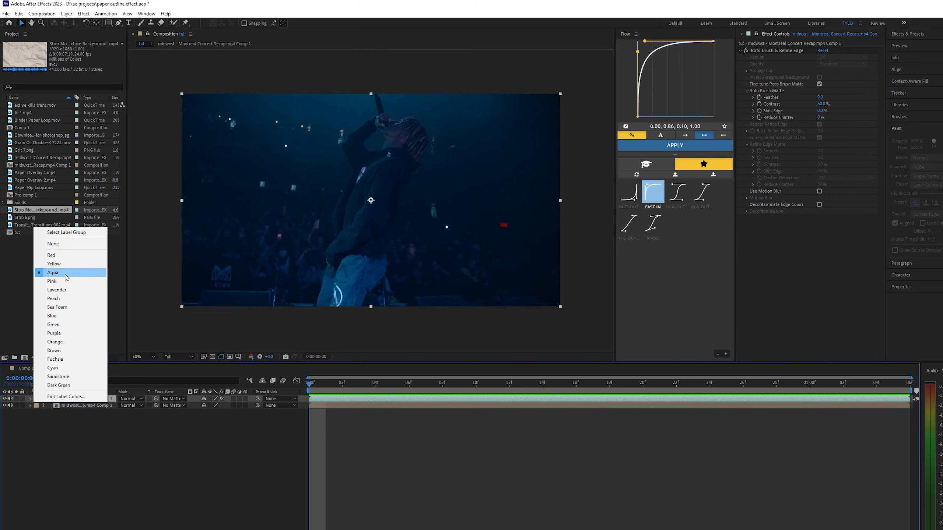
left_click(70, 422)
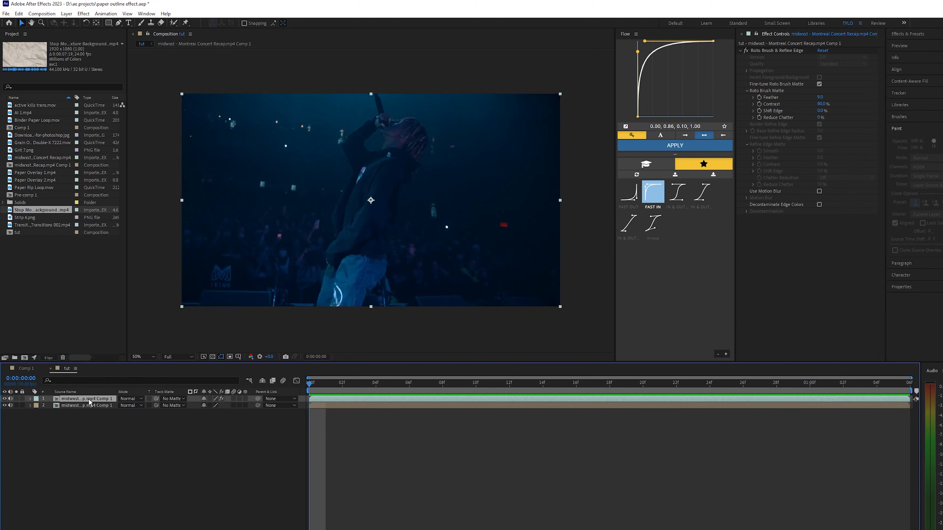
Duplicate the Aqua cutout layer, scale the lower copy to 115%, and position it evenly around the performer
key("ctrl+d")
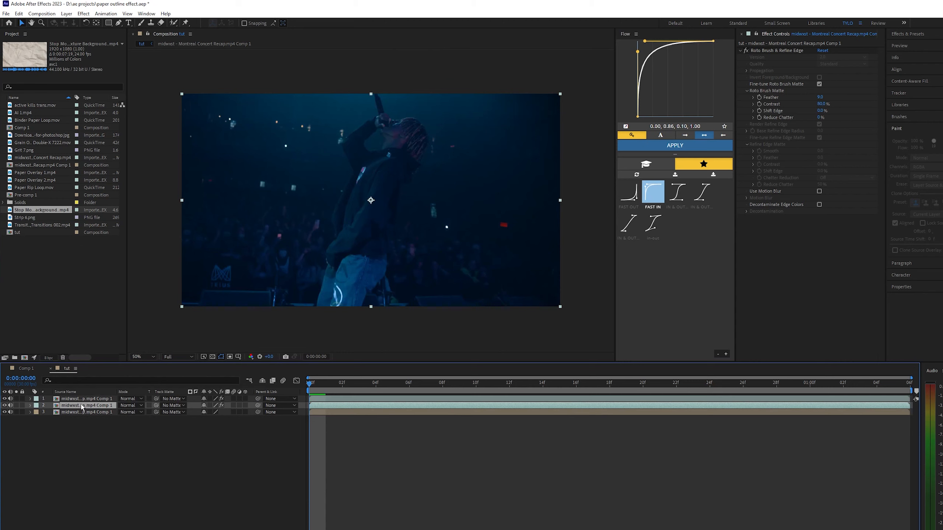
left_click(74, 407)
key("s")
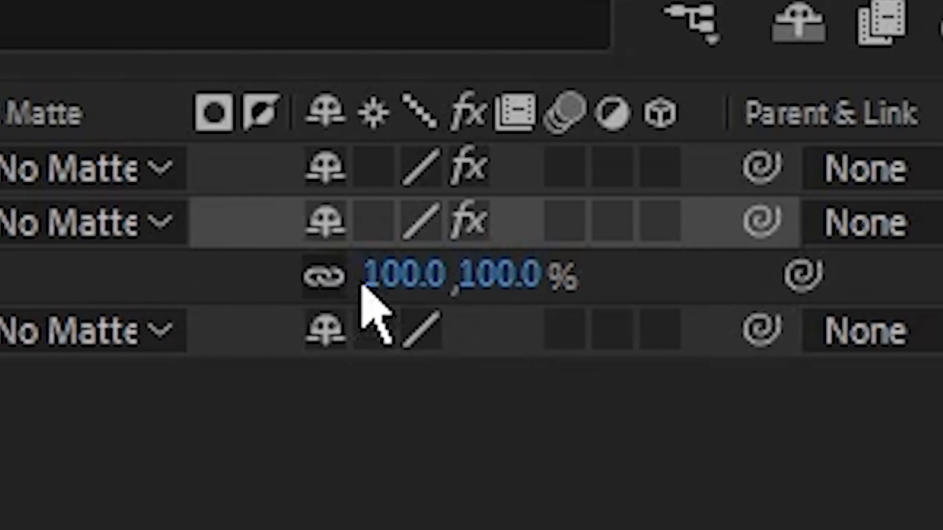
left_click(379, 273)
type("115")
key("Return")
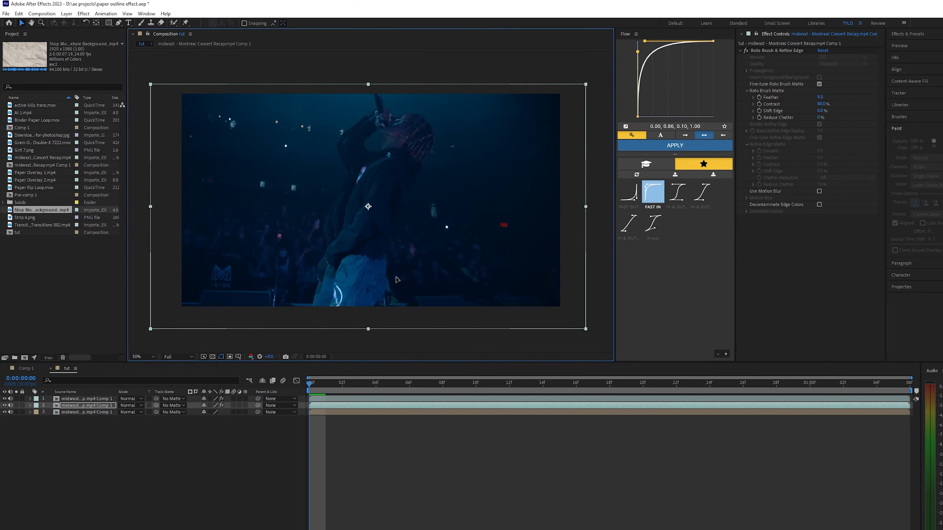
left_click_drag(396, 277, 400, 274)
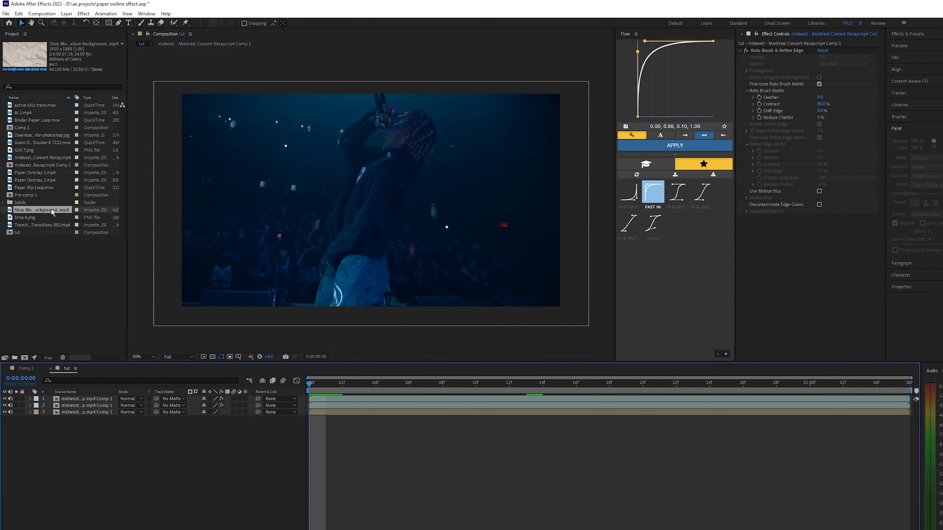
Open the Stop Motion Paper Animation texture footage, scrub through it to examine the paper texture, and close it
double_click(43, 209)
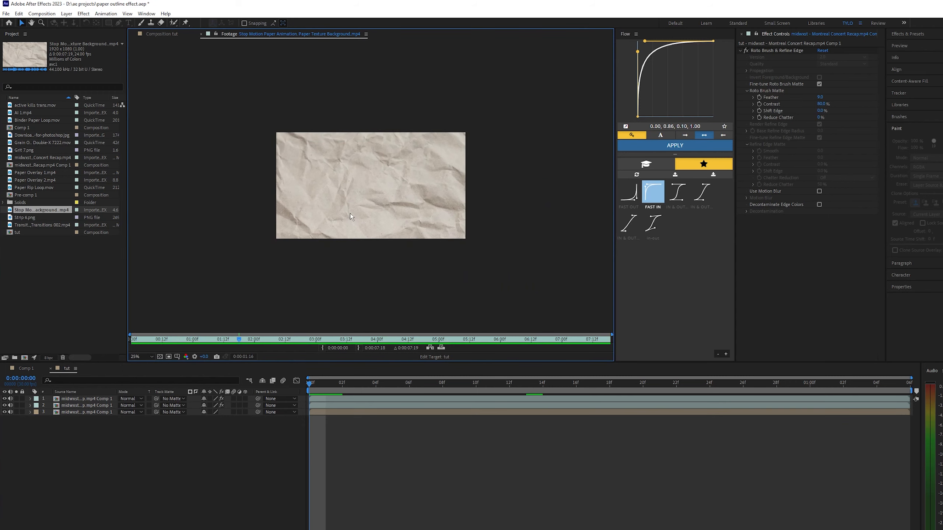
scroll(356, 208, "up", 2)
left_click_drag(177, 339, 343, 322)
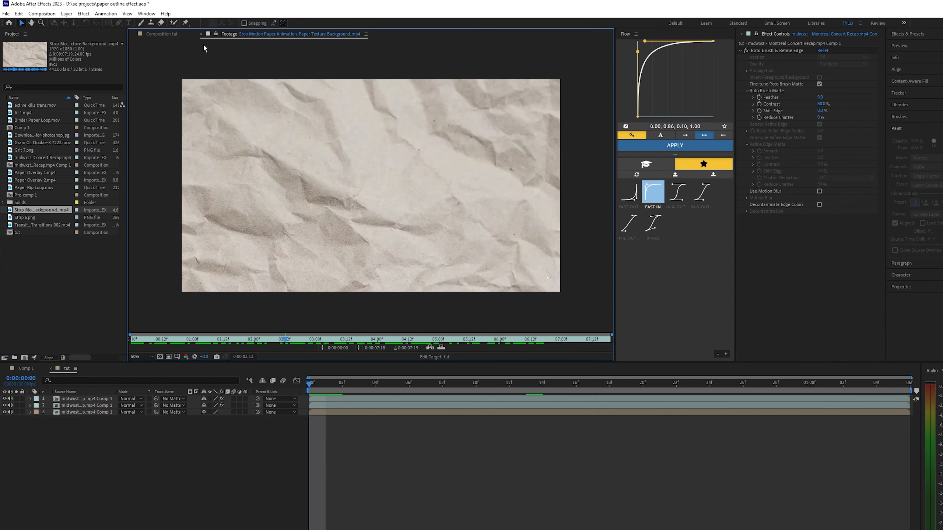
left_click(201, 34)
Place the Stop Motion paper texture clip between the two cutout layers and use the enlarged cutout as its track matte
left_click_drag(40, 210, 78, 408)
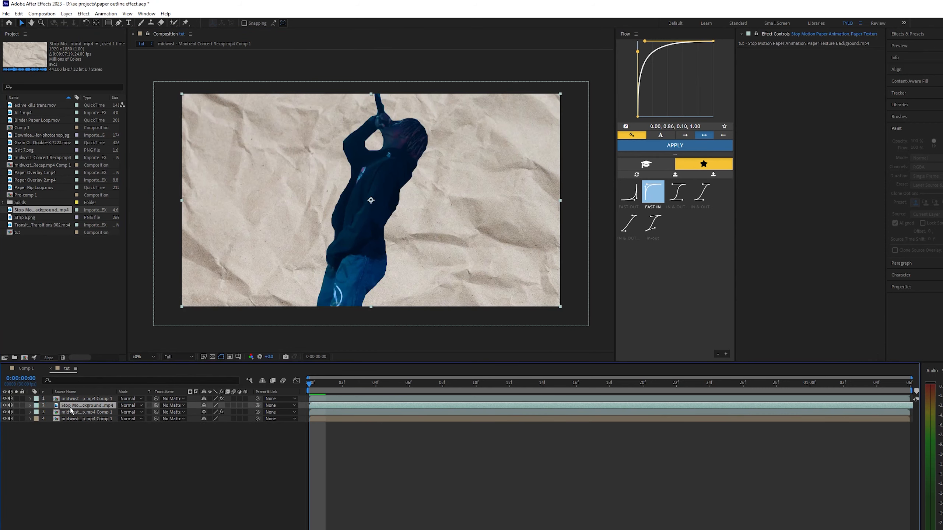
left_click(74, 413)
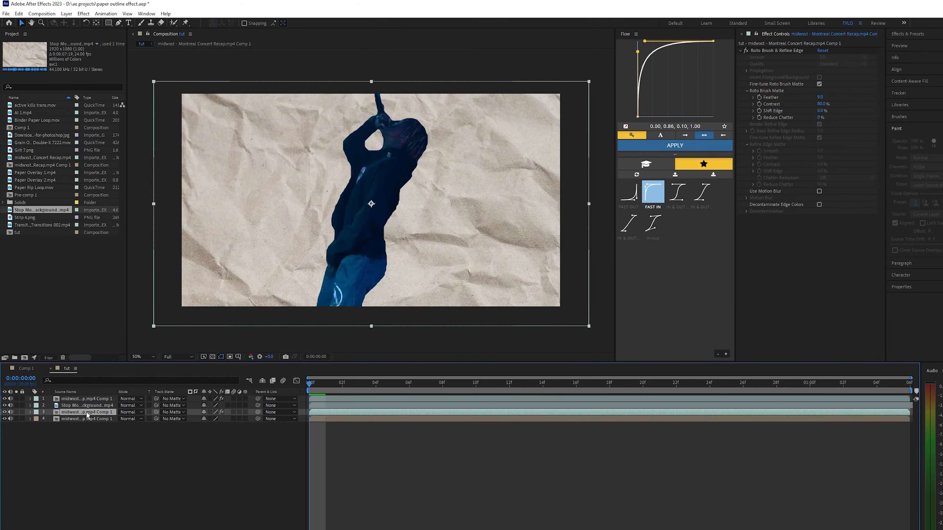
key("s")
left_click(157, 407)
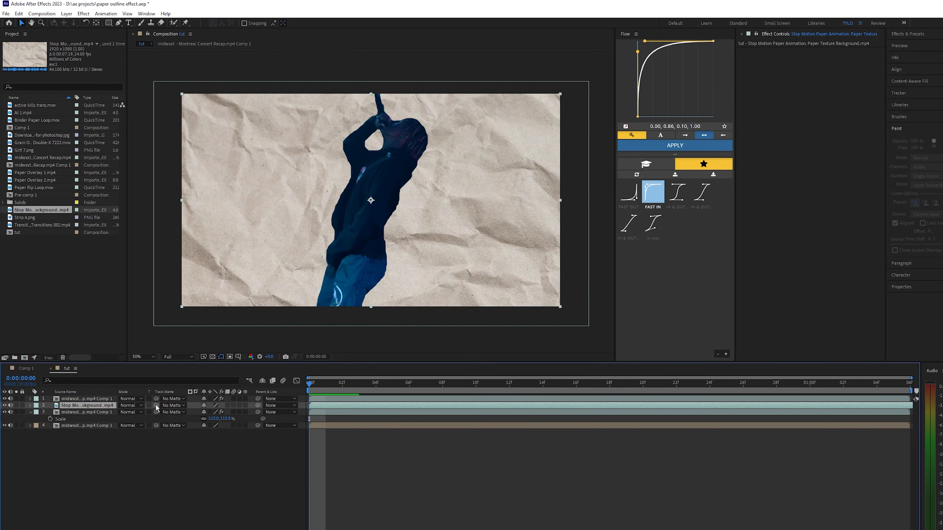
left_click_drag(157, 407, 88, 414)
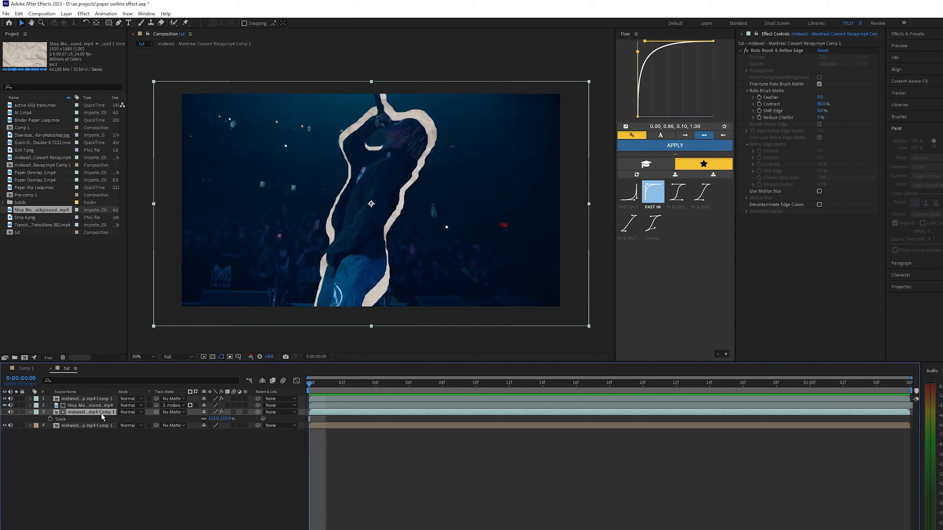
Play back the tut composition and examine the paper outline around the performer closely at several frames
key("space")
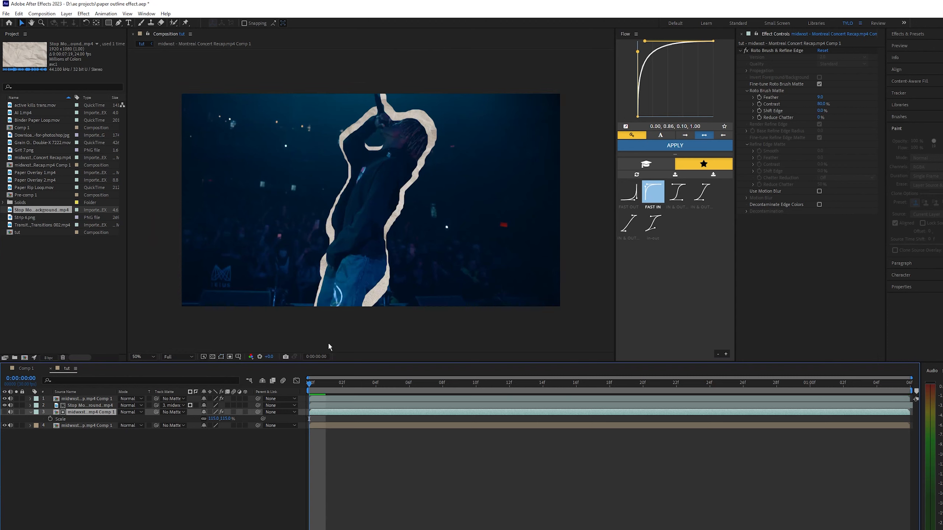
scroll(382, 186, "down", 2)
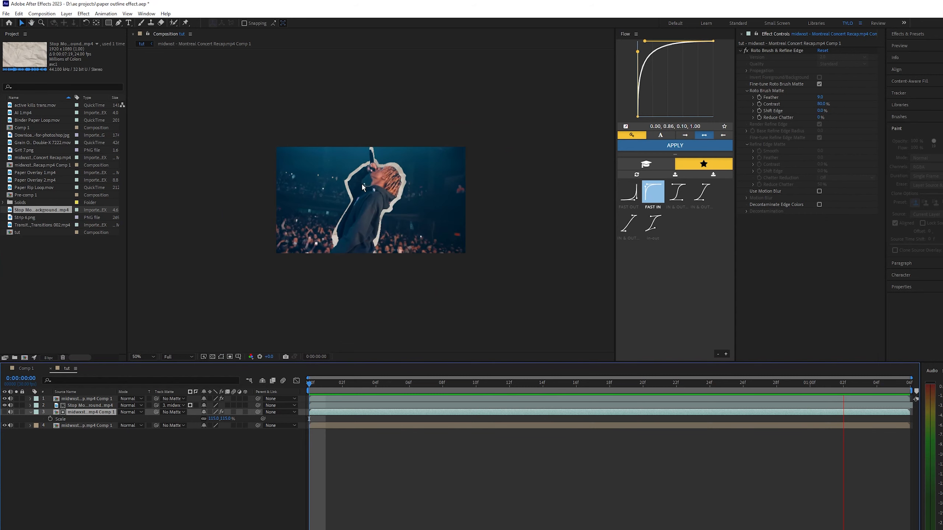
scroll(361, 183, "up", 2)
key("space")
scroll(435, 123, "up", 1)
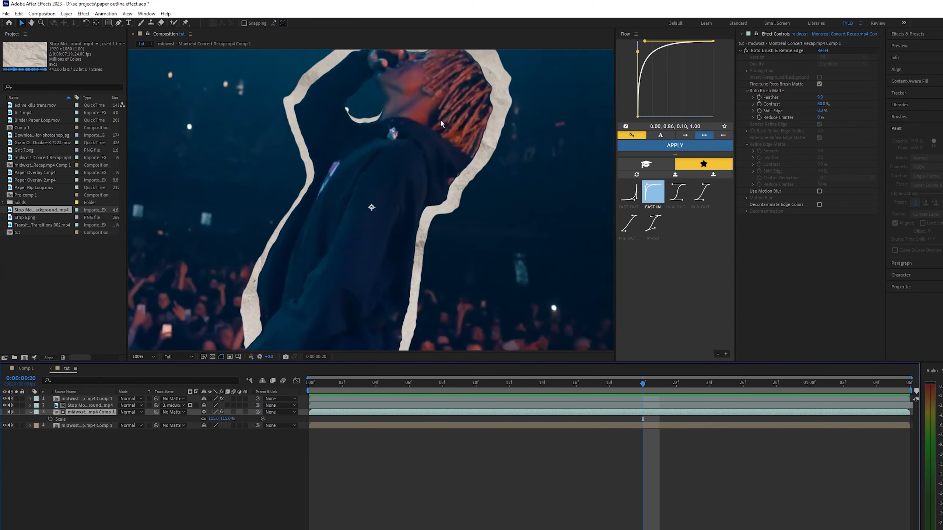
left_click_drag(436, 122, 396, 188)
scroll(417, 149, "down", 1)
left_click_drag(417, 149, 440, 119)
left_click(314, 386)
left_click_drag(360, 251, 360, 256)
left_click_drag(310, 385, 342, 352)
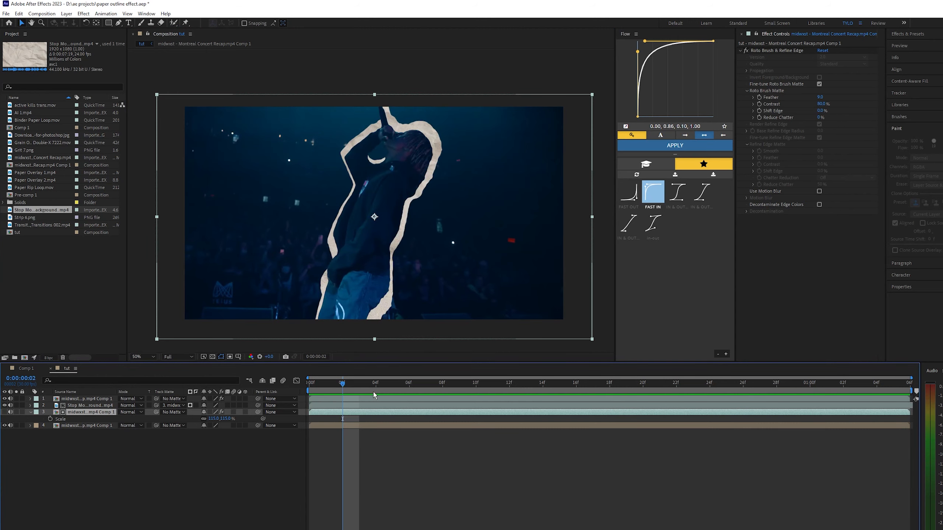
Set the scale of the enlarged cutout matte layer to 120% and preview the wider outline from the first frame
key("s")
left_click_drag(343, 384, 261, 388)
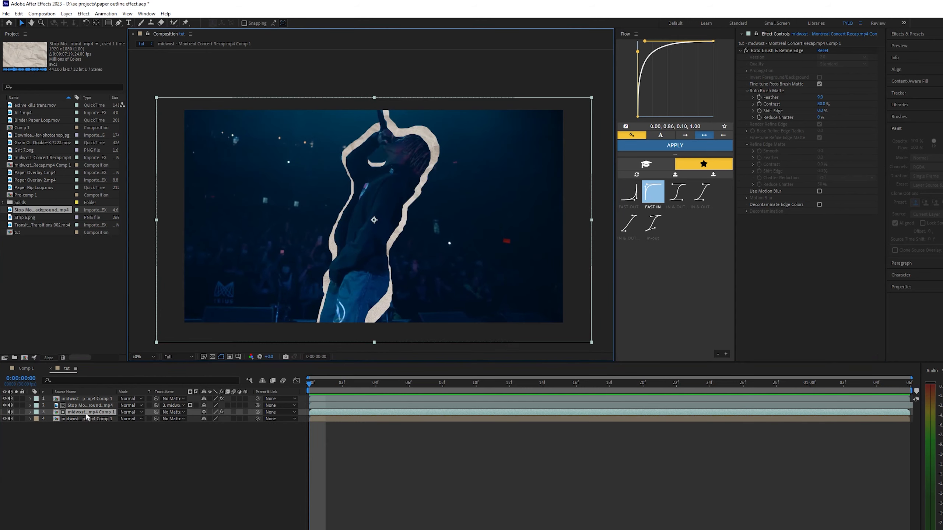
left_click(83, 411)
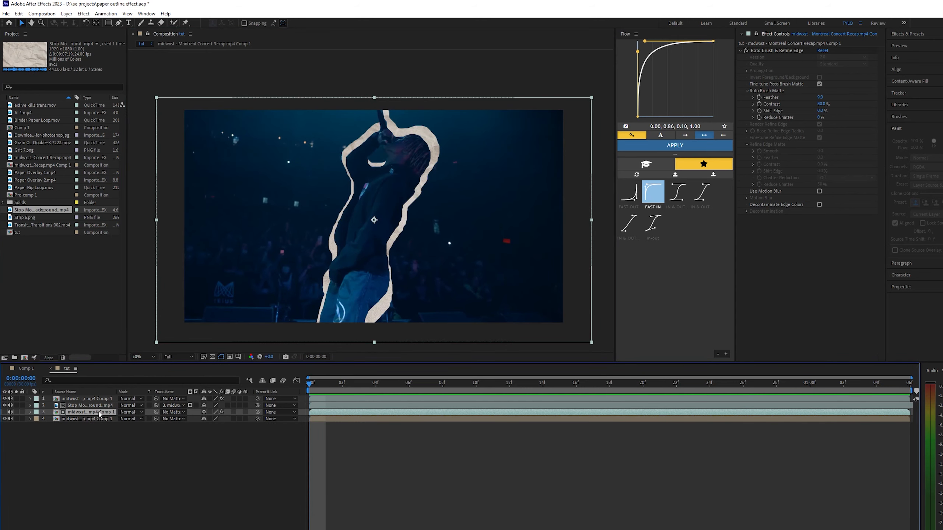
key("s")
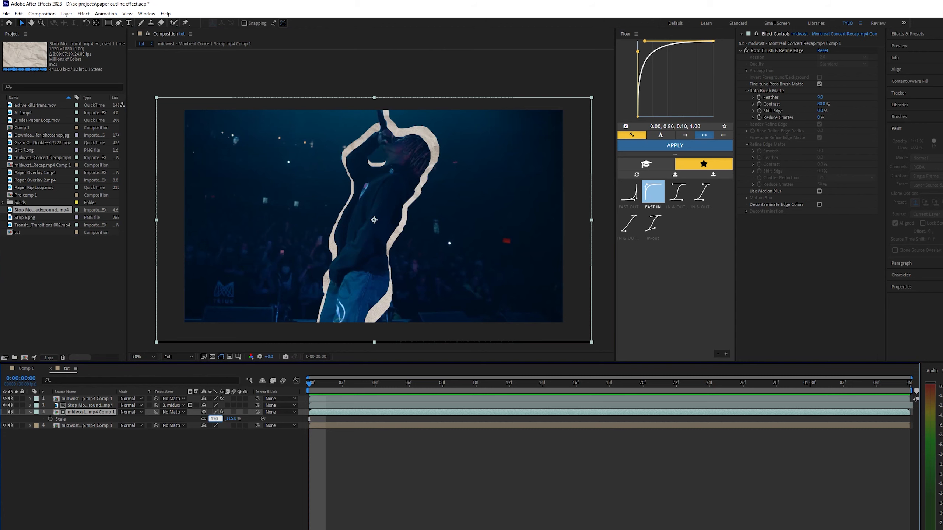
key("Return")
key("s")
left_click_drag(411, 264, 409, 267)
left_click(316, 387)
key("space")
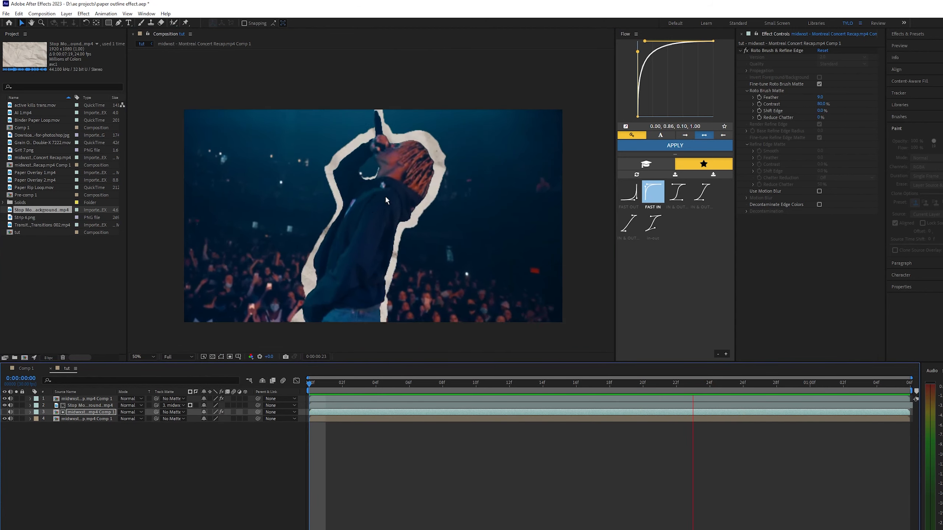
Find the Brightness & Contrast effect, apply it to the paper texture layer, and raise its contrast to about 99
left_click(908, 34)
left_click(916, 44)
type("br")
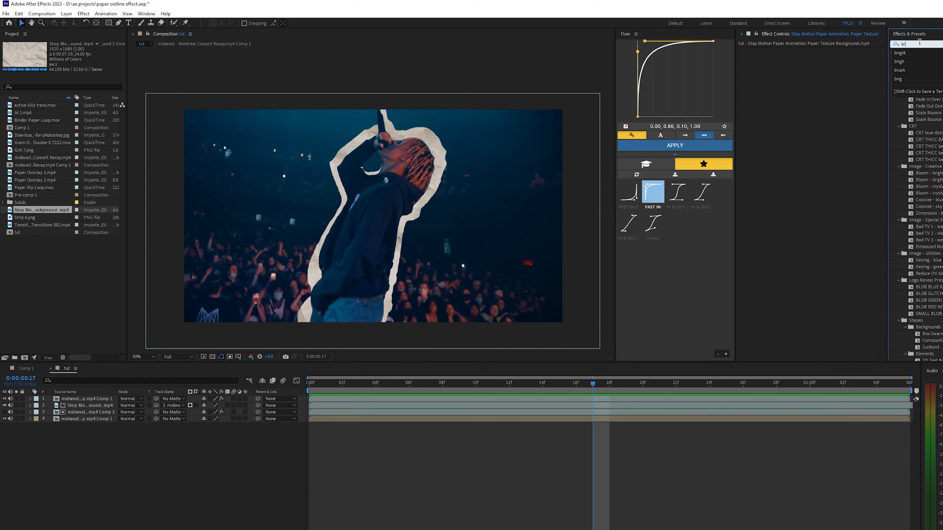
type("igh")
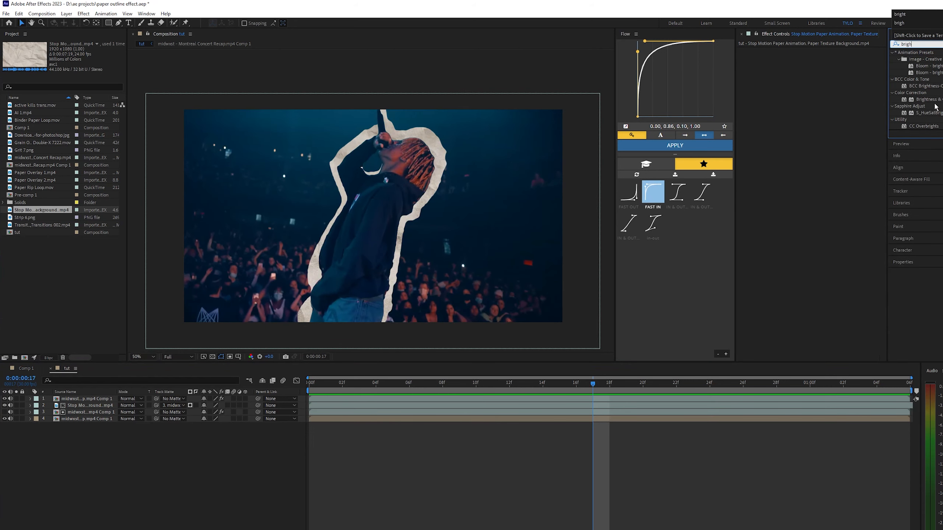
left_click(938, 100)
left_click_drag(101, 393, 87, 406)
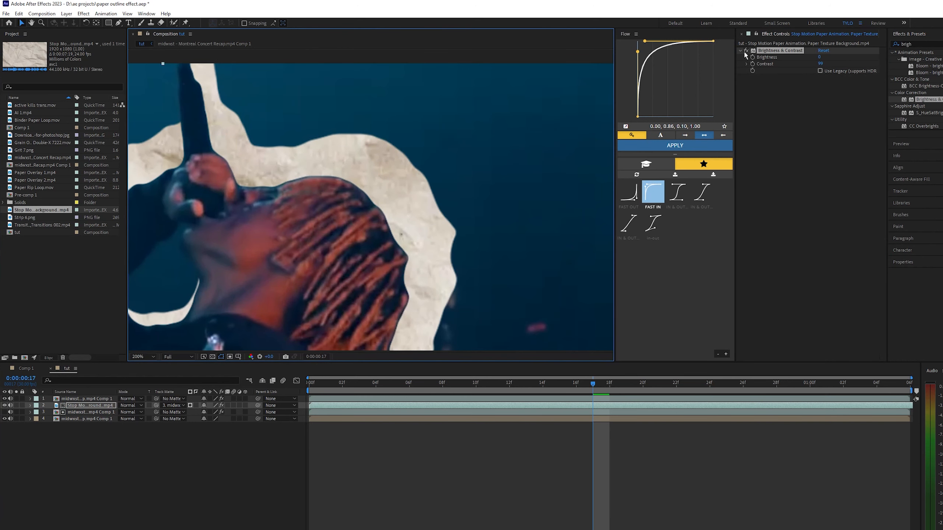
Compare the paper texture with and without Brightness & Contrast, and set the effect's Brightness to -30
left_click(746, 50)
left_click(745, 51)
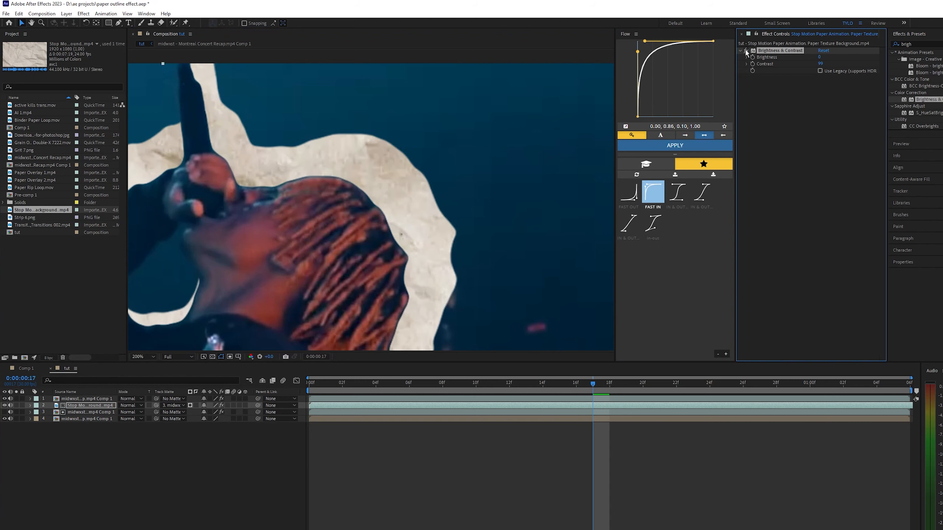
left_click(745, 51)
left_click(746, 51)
left_click_drag(818, 57, 800, 58)
scroll(539, 156, "down", 4)
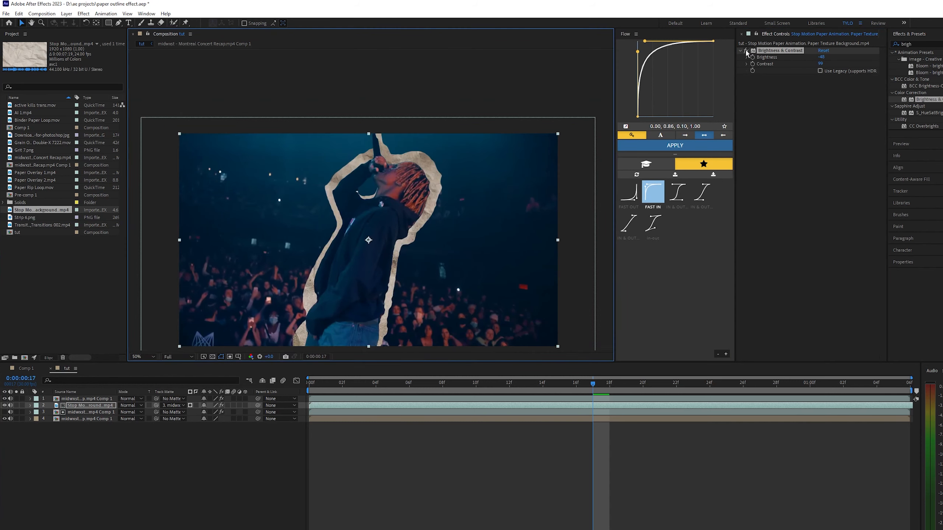
left_click(746, 51)
left_click(746, 50)
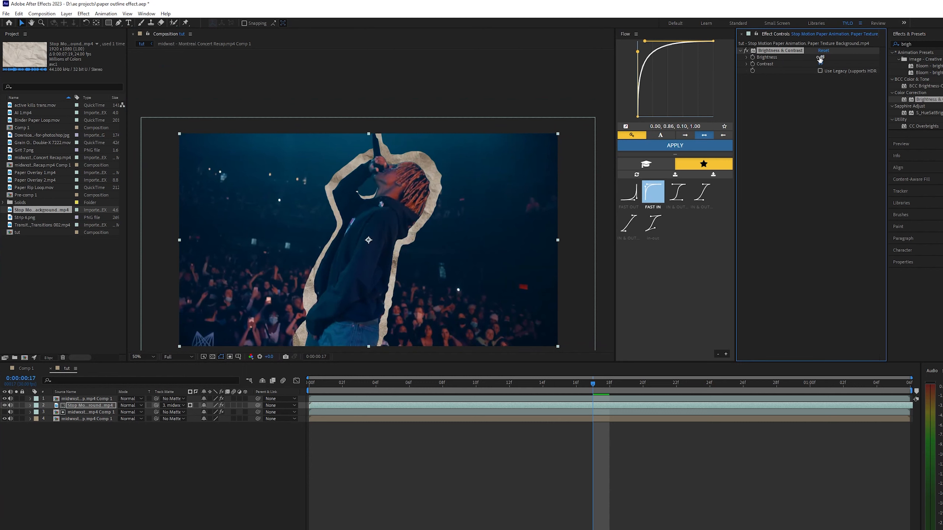
key("Return")
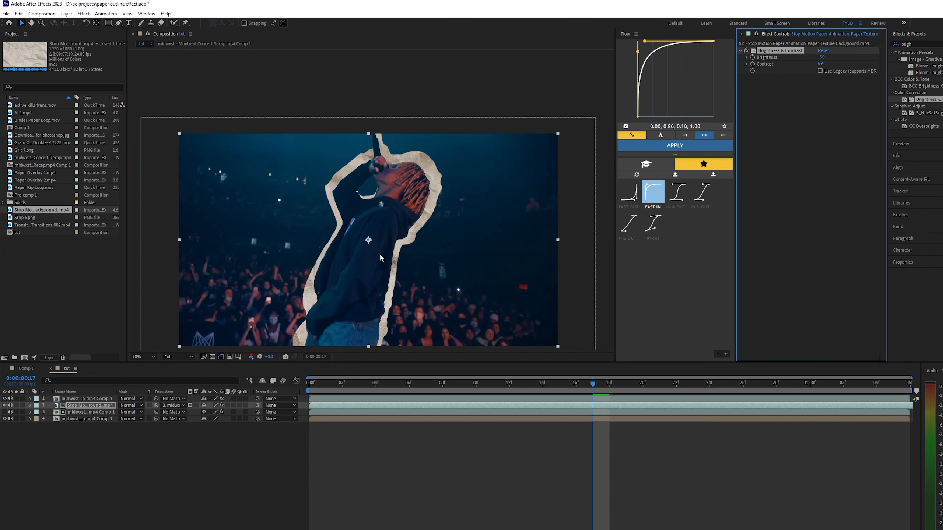
Preview the adjusted paper outline, compare it with the effect switched off, and play it from the first frame
key("space")
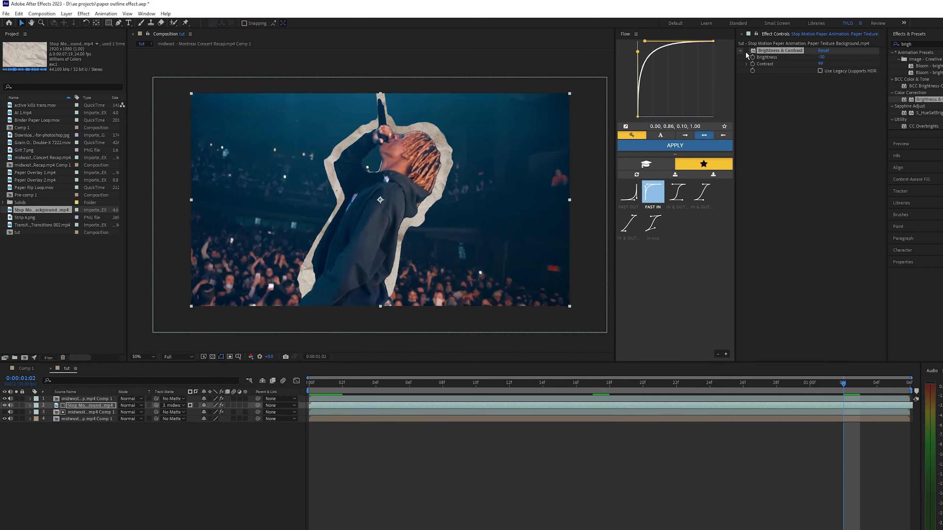
left_click(746, 51)
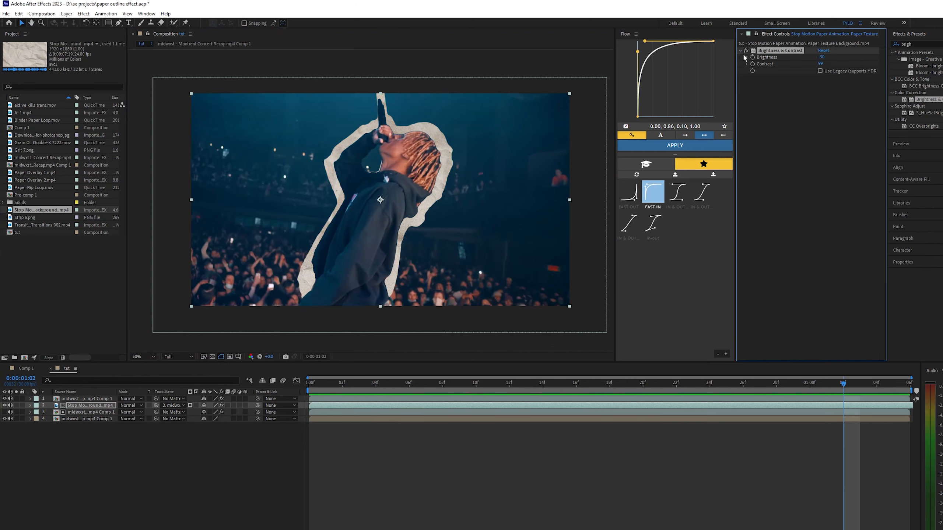
scroll(600, 111, "up", 2)
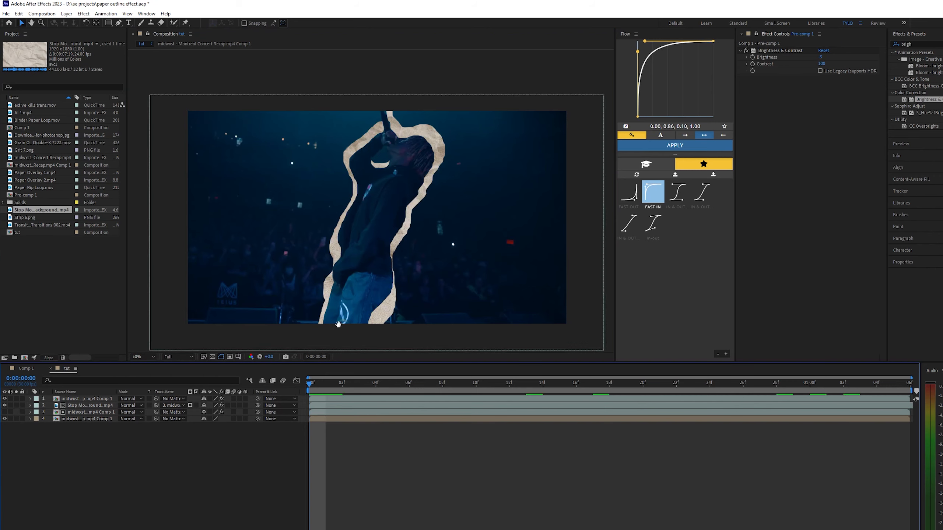
left_click(314, 321)
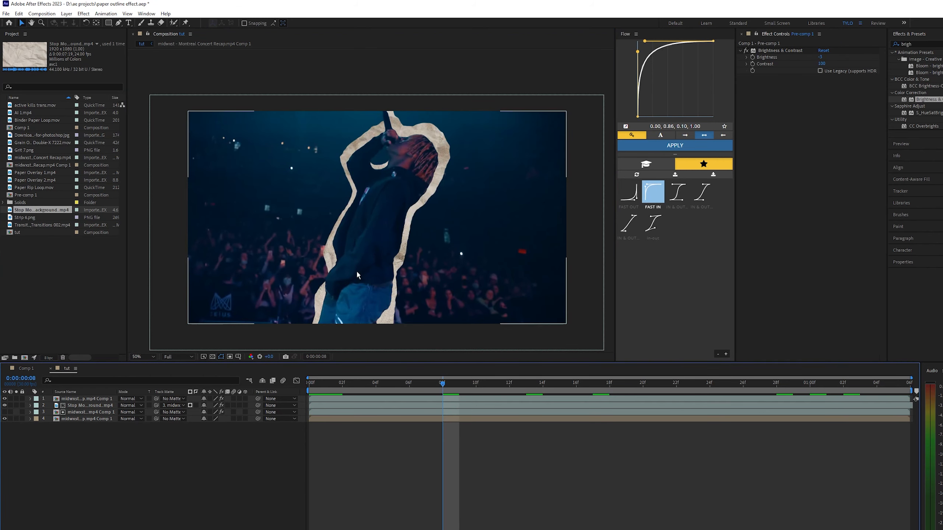
left_click_drag(329, 384, 310, 387)
key("space")
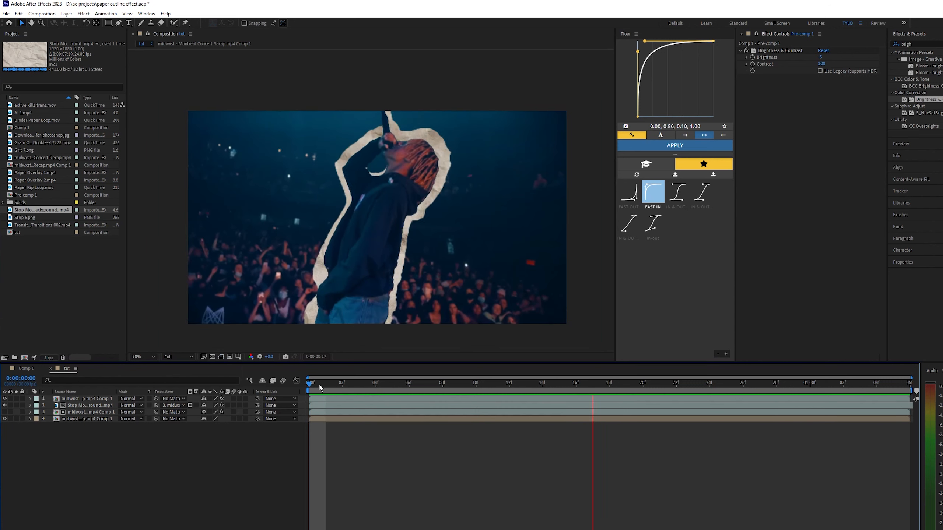
key("space")
Draw a closed Pen tool mask on the paper texture layer, enclosing only the outline around the performer's legs
left_click(88, 406)
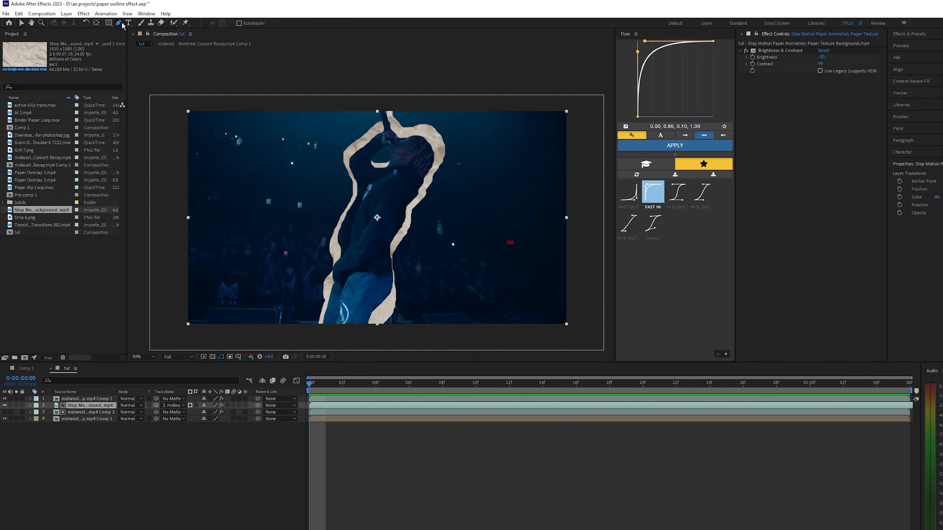
left_click(75, 406)
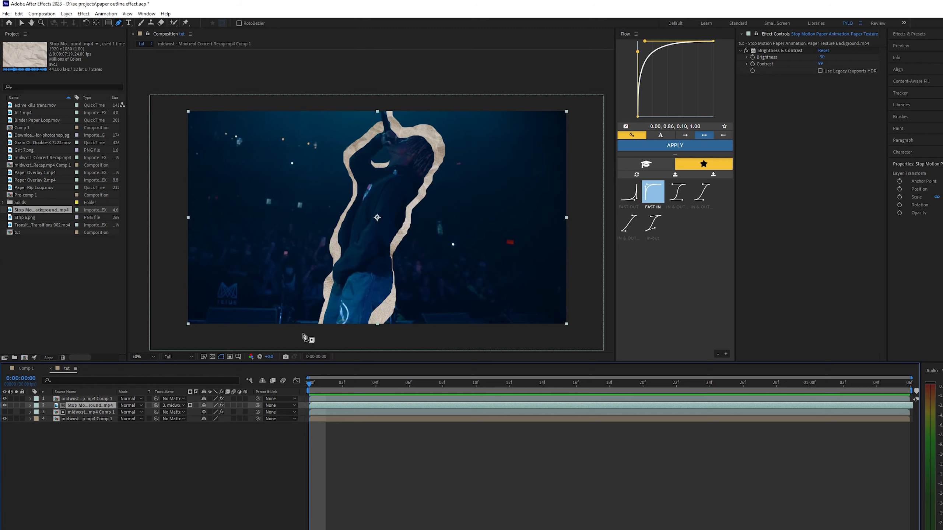
left_click_drag(279, 339, 298, 303)
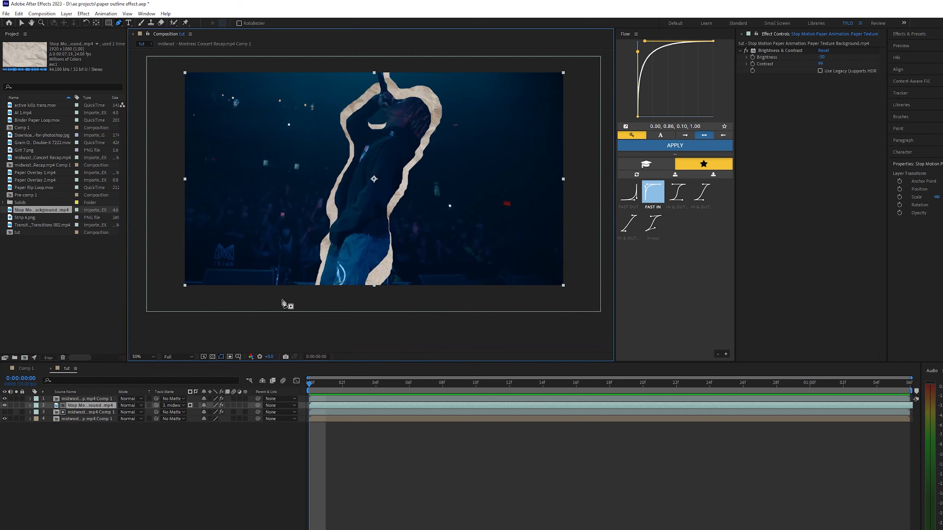
left_click(280, 301)
left_click(278, 330)
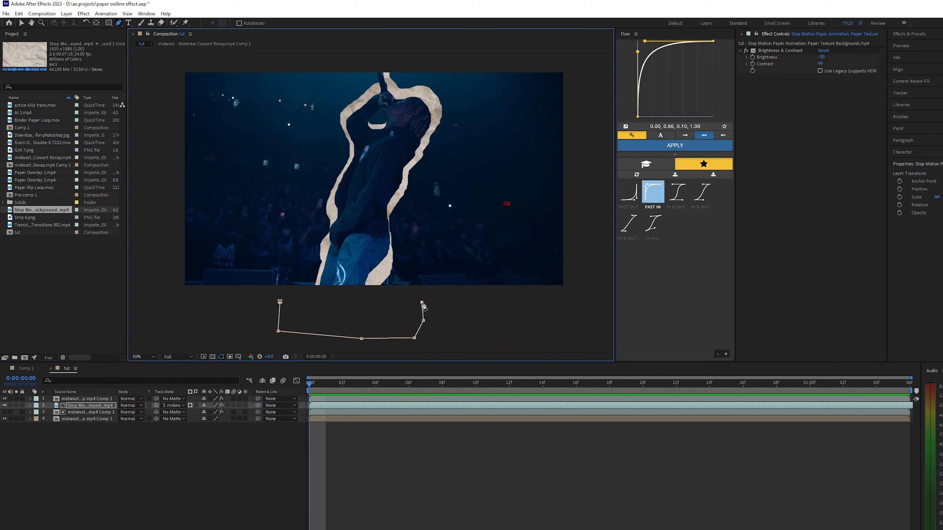
left_click_drag(418, 292, 414, 301)
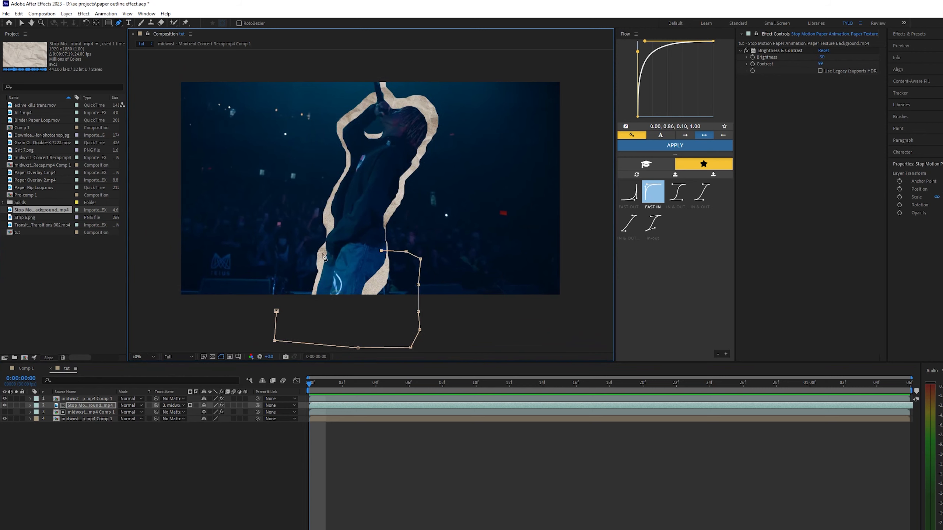
left_click(276, 312)
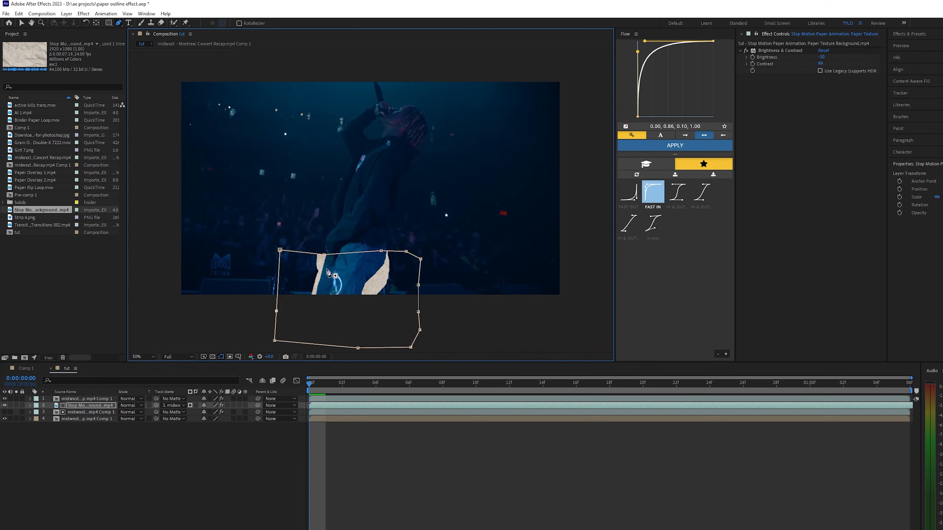
left_click_drag(331, 266, 321, 279)
Keyframe the paper texture layer's Mask Path at frame 0 and add a matching hold keyframe at frame 2
left_click(273, 392)
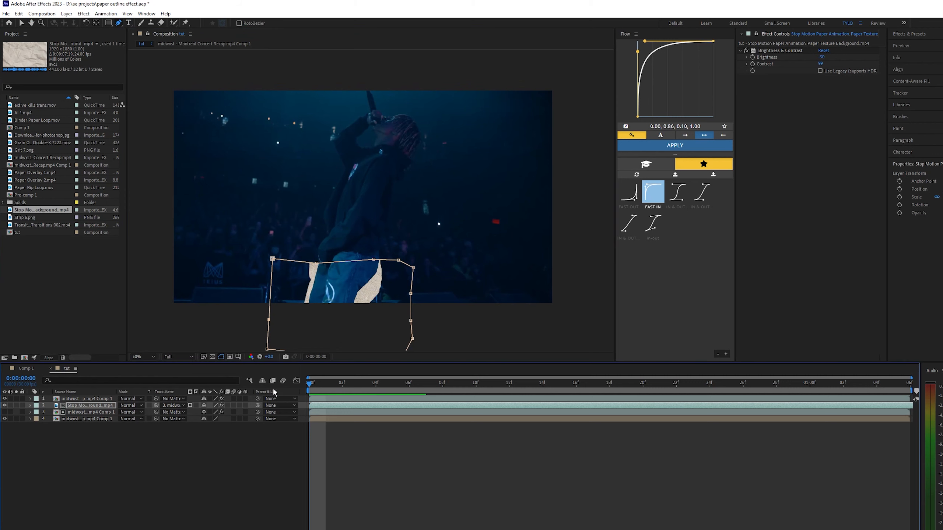
key("m")
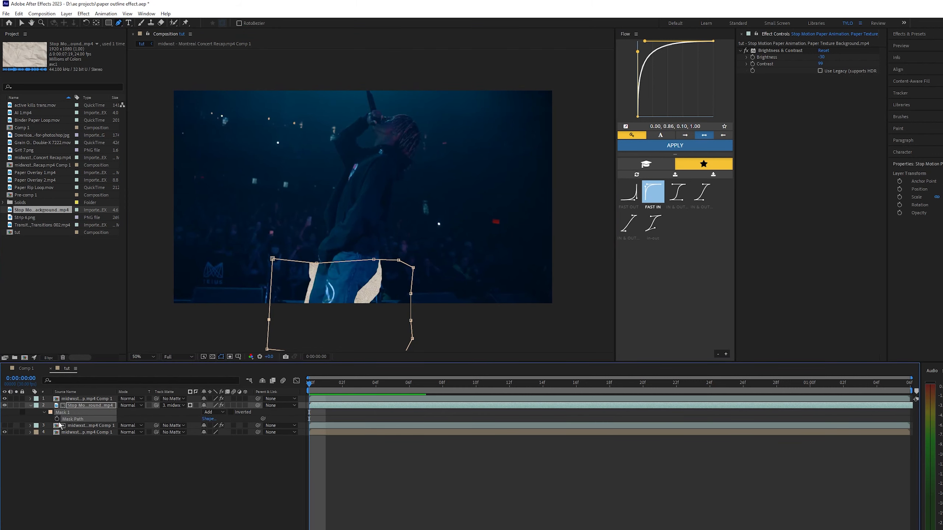
left_click(320, 404)
left_click(327, 412)
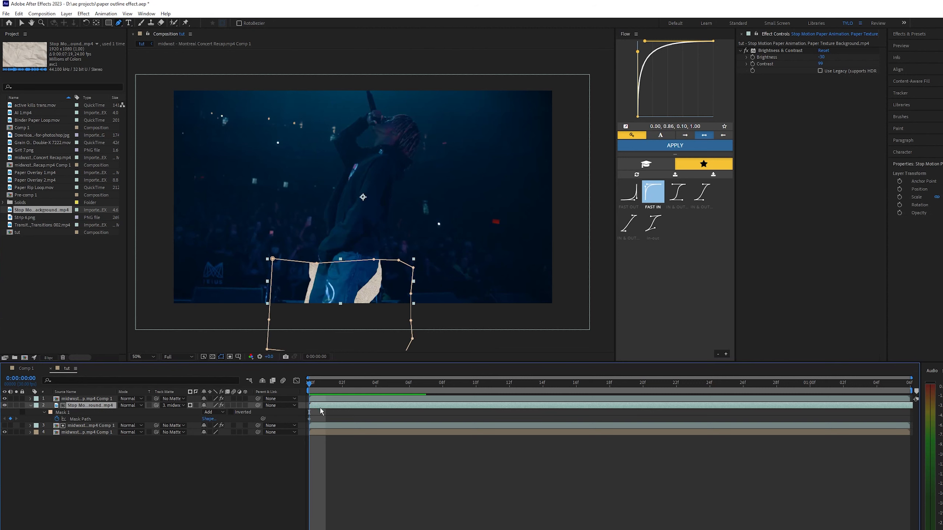
key("Page_Down")
key("Page_Down")
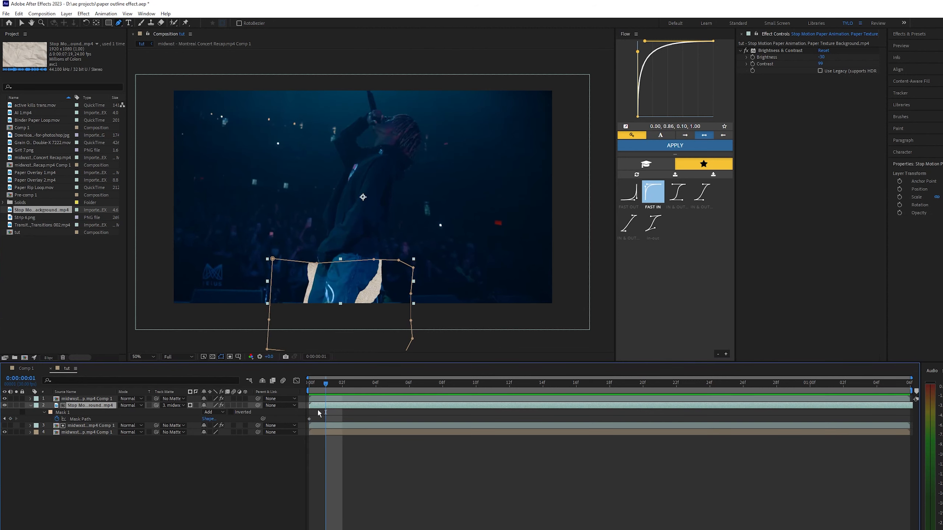
key("alt+shift+m")
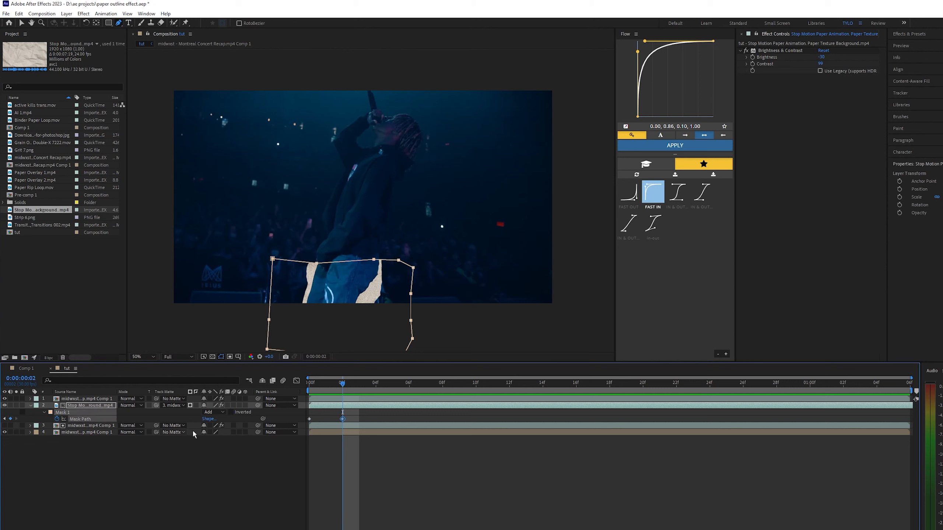
Raise the mask's upper edge to the performer's mid-torso at frame 3, exposing more of the paper outline
left_click(363, 441)
left_click(354, 406)
key("Page_Down")
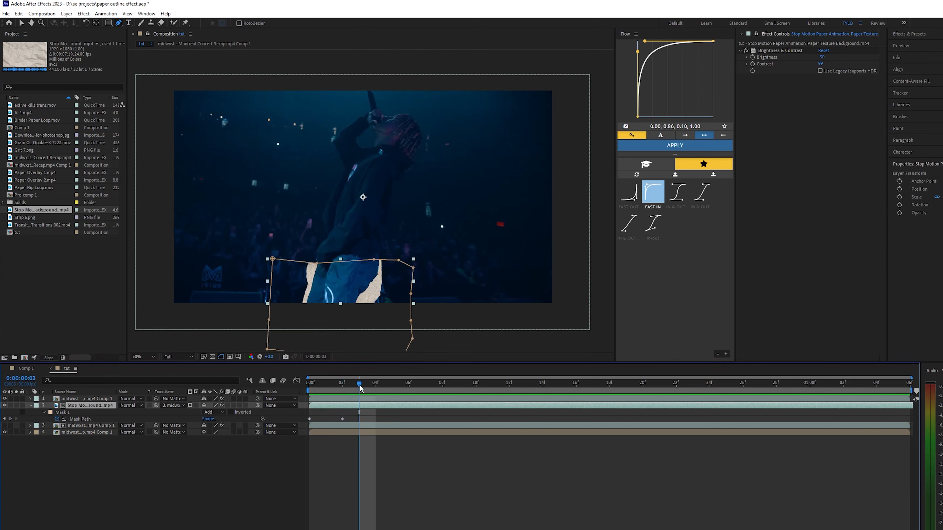
left_click(278, 266)
left_click_drag(274, 257, 290, 207)
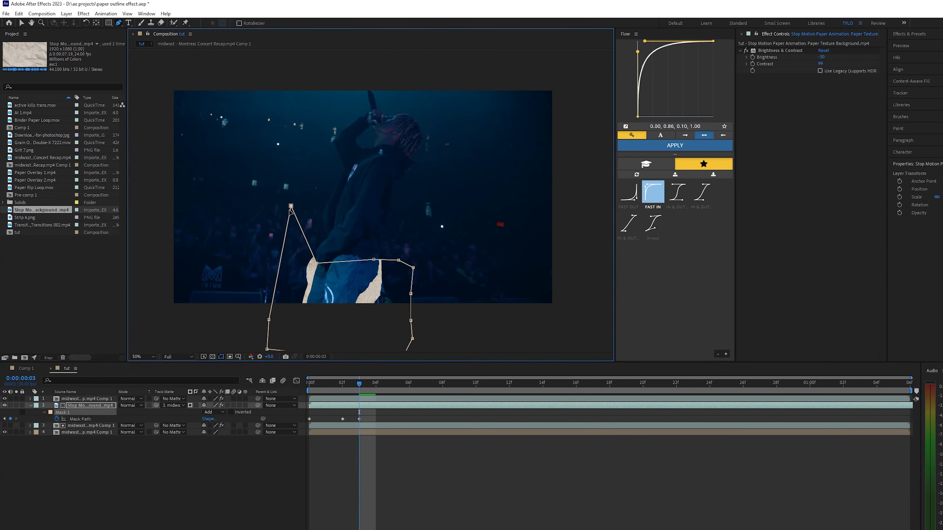
left_click_drag(317, 263, 347, 204)
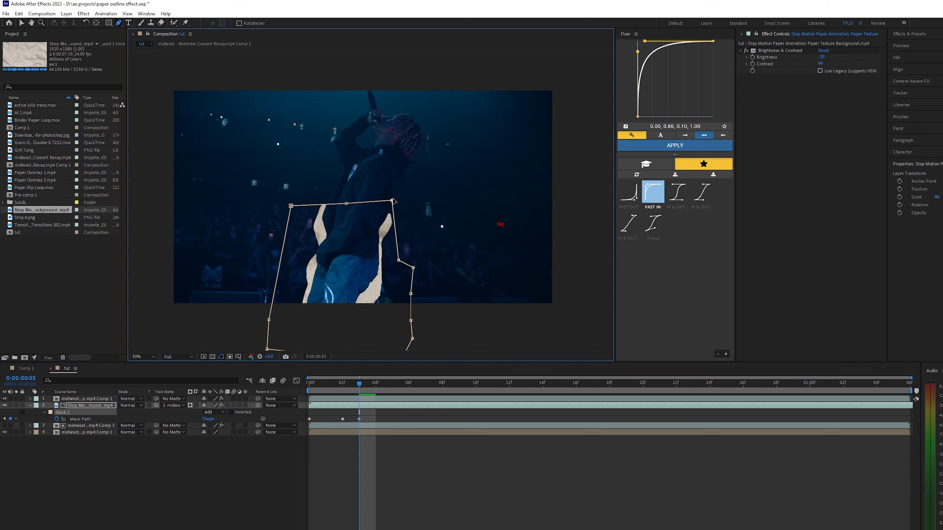
left_click_drag(347, 210, 347, 204)
left_click_drag(314, 384, 367, 395)
left_click(378, 420)
left_click(373, 405)
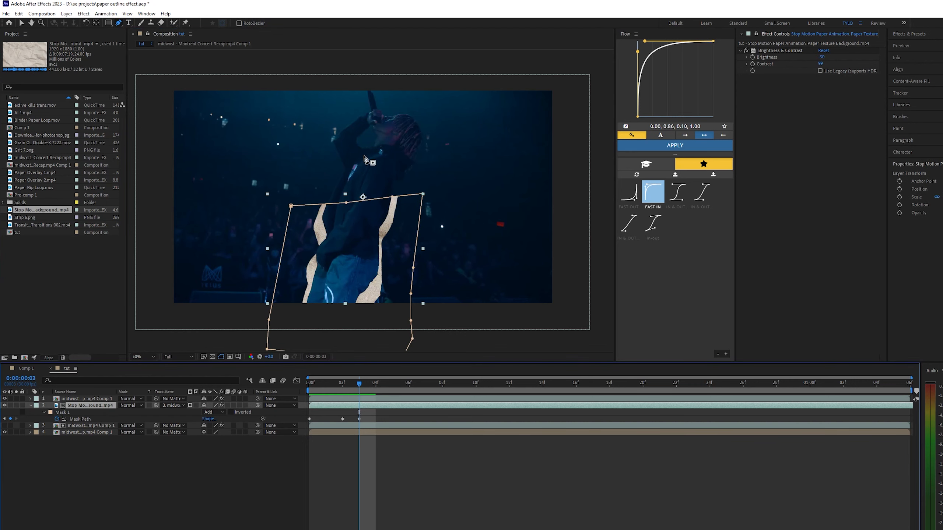
Add a Mask Path hold keyframe at frame 5 on the paper texture layer
left_click(331, 483)
left_click(363, 406)
key("Page_Down")
key("Page_Down")
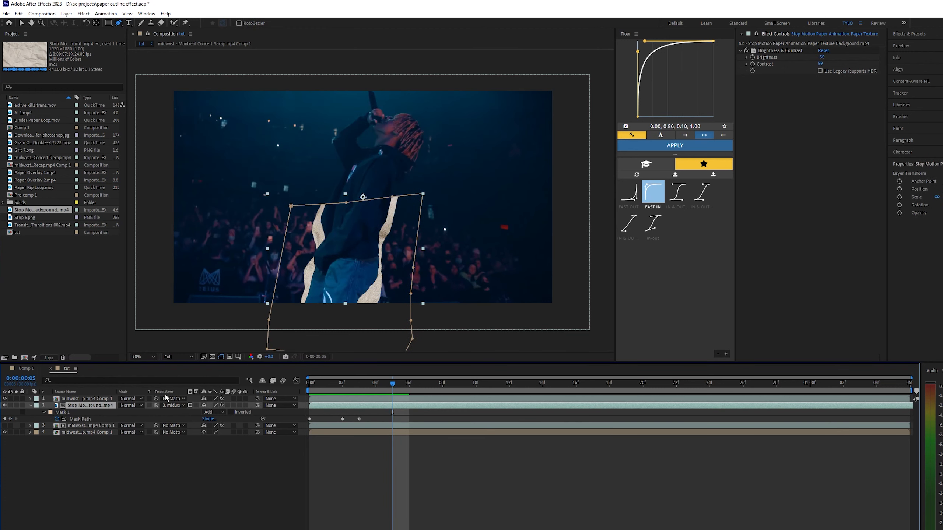
left_click(11, 419)
Raise the mask's upper corners to the performer's head height at frame 6, exposing the outline around the upper body
key("Page_Down")
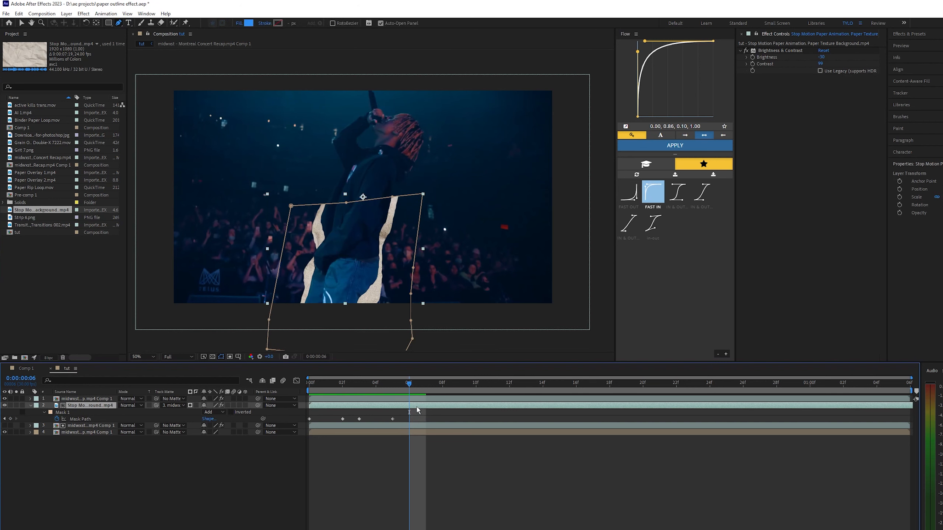
left_click_drag(422, 197, 429, 175)
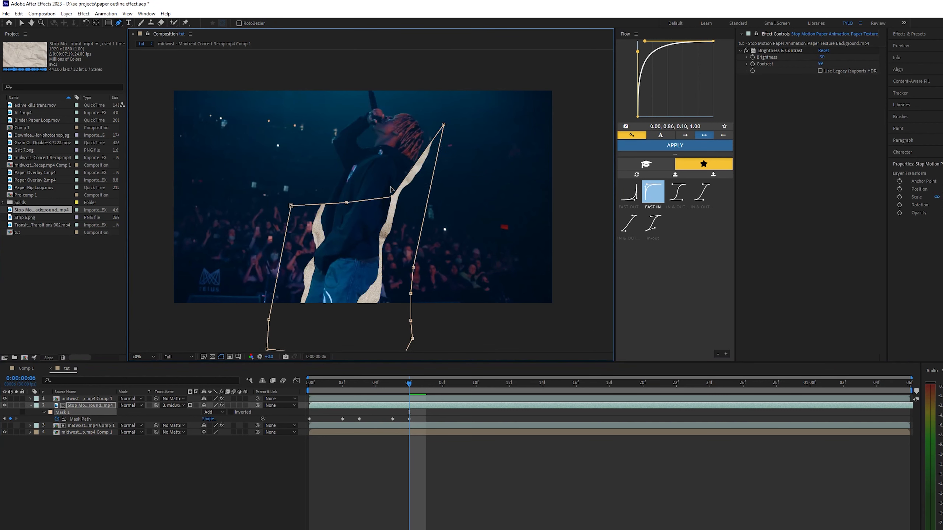
left_click_drag(334, 133, 328, 127)
left_click(418, 453)
left_click(415, 406)
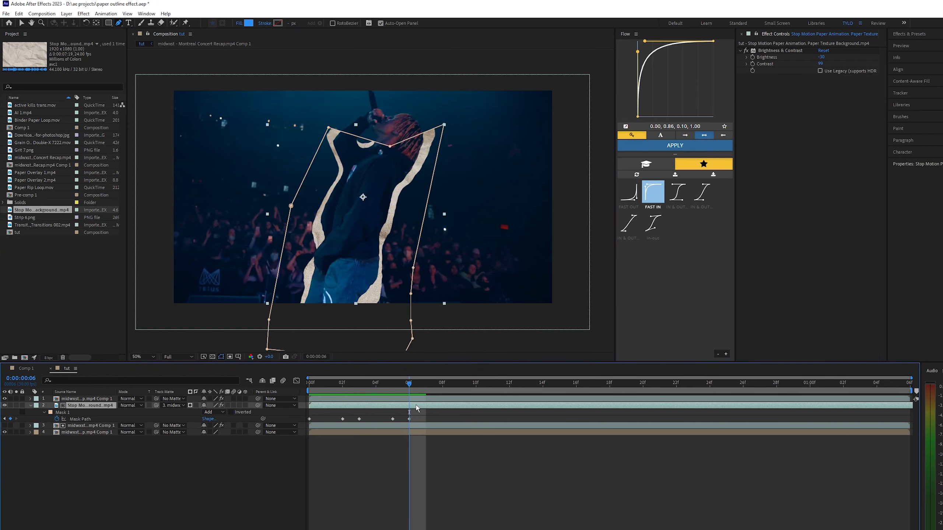
Add a Mask Path hold keyframe at frame 8 and expand the mask at frame 9 to expose the entire paper outline
key("Page_Down")
key("Page_Down")
left_click(10, 419)
key("Page_Down")
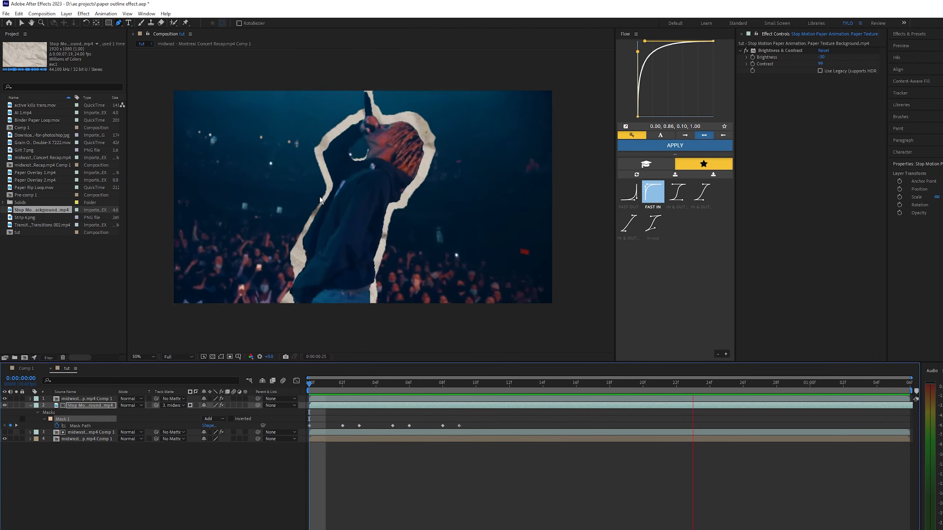
Switch to the Selection tool and preview the stepped mask reveal
left_click(22, 23)
key("space")
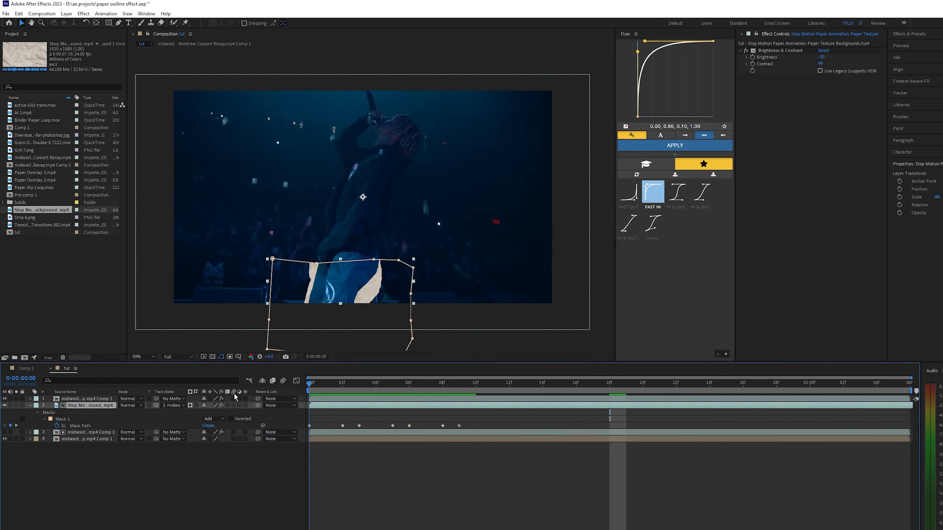
left_click(346, 482)
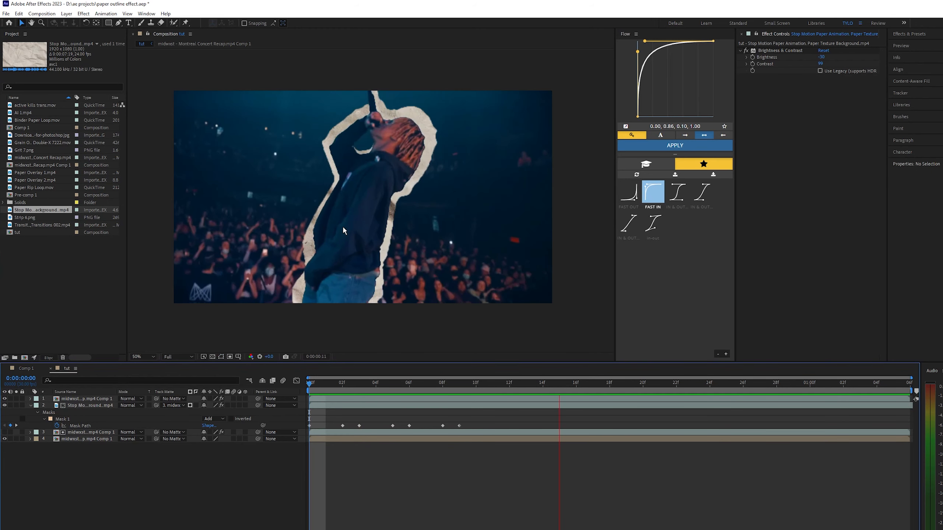
key("space")
Collapse all layer properties, replay the paper reveal from the first frame, and scrub to frame 10
key("u")
key("u")
key("u")
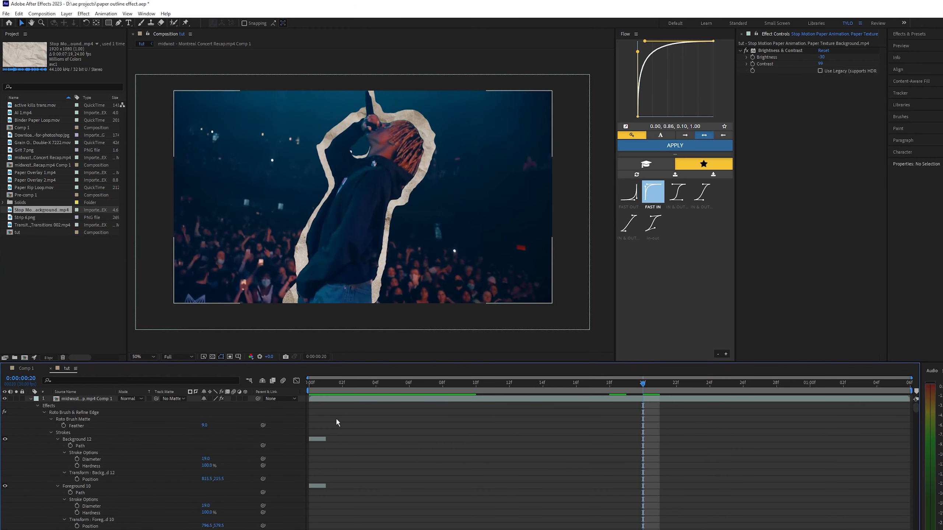
key("u")
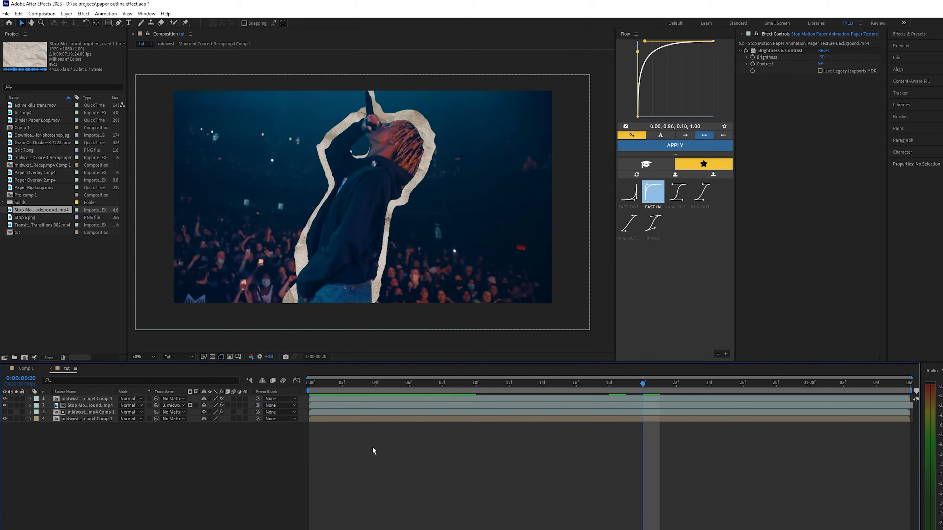
key("Home")
key("space")
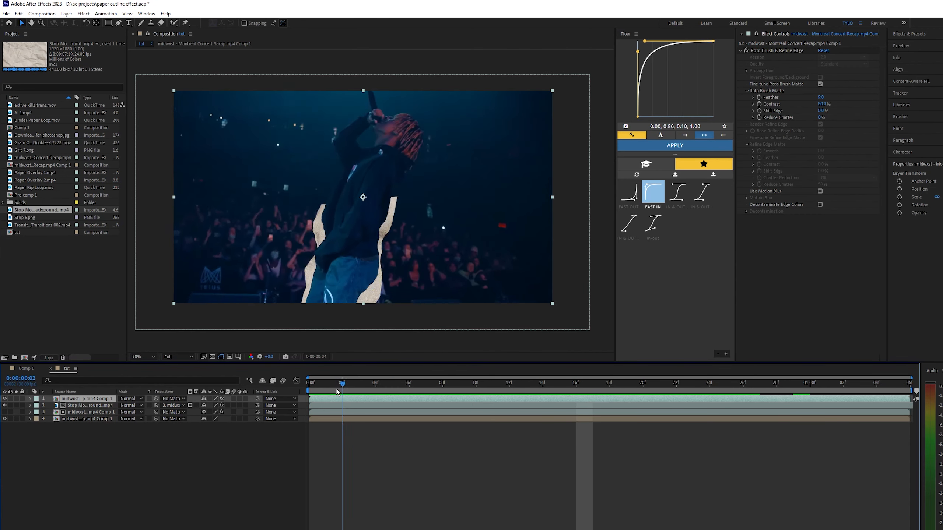
left_click_drag(338, 389, 453, 389)
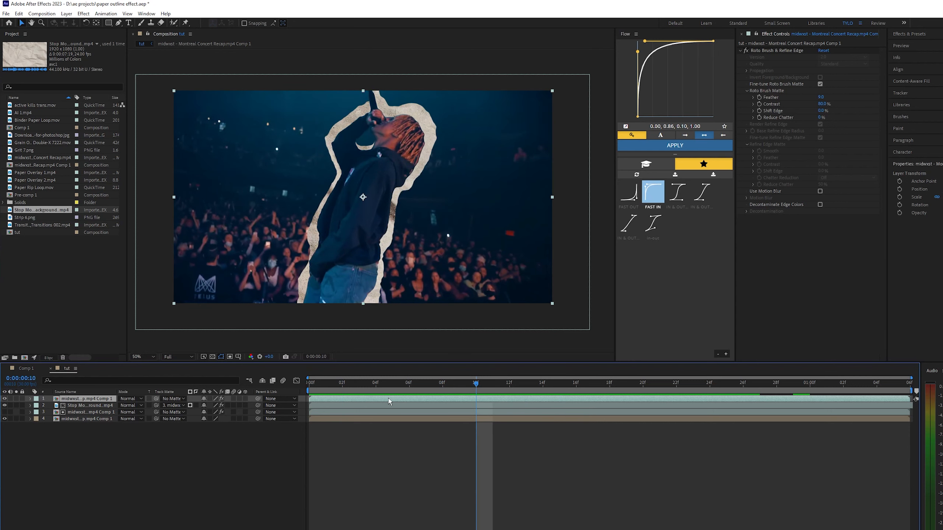
Duplicate the top performer layer, place the copy directly beneath the original, and scale the copy to 105%
key("ctrl+d")
key("ctrl+Down")
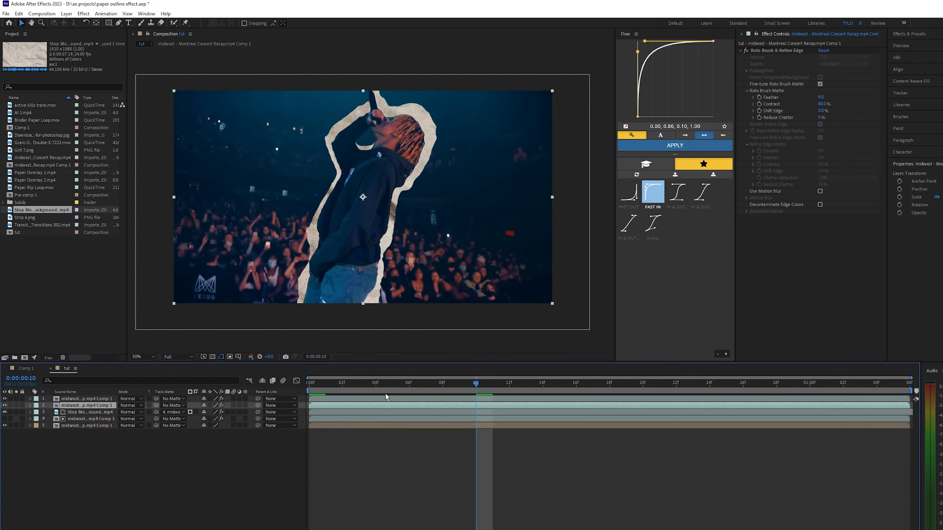
key("s")
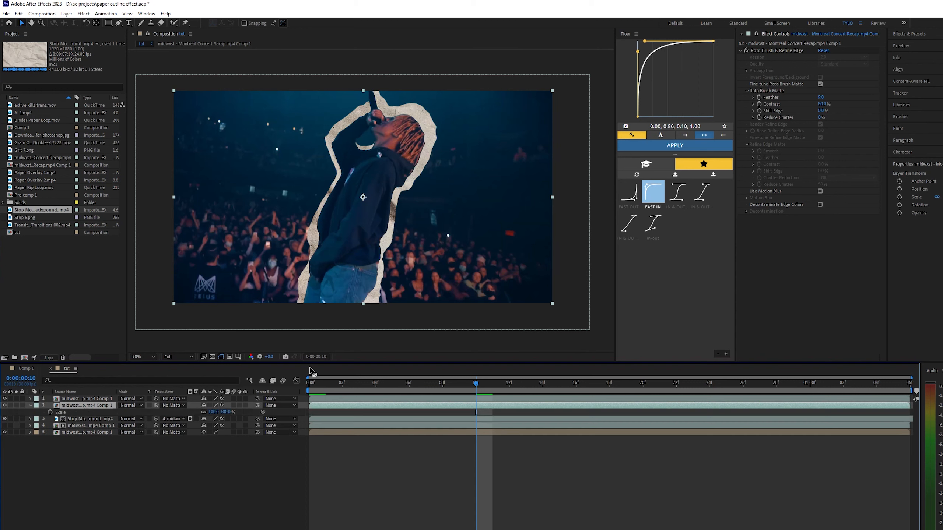
left_click_drag(214, 415, 217, 414)
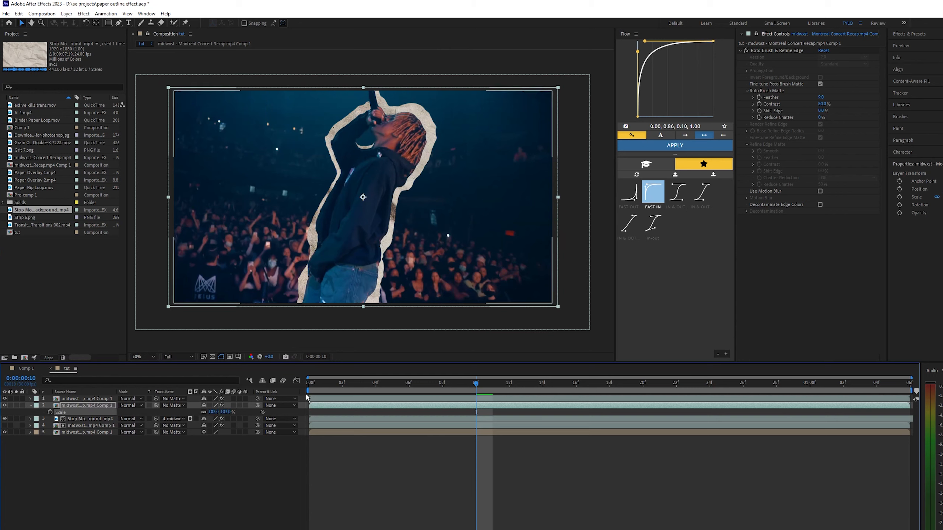
key("space")
left_click(214, 411)
type("105")
key("Return")
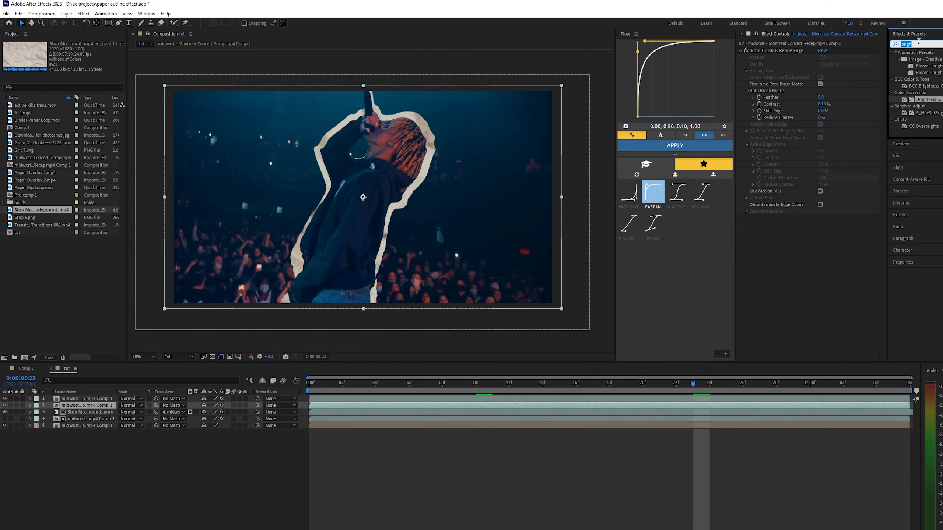
Apply the Tint effect to the enlarged performer copy and preview it
type("tint")
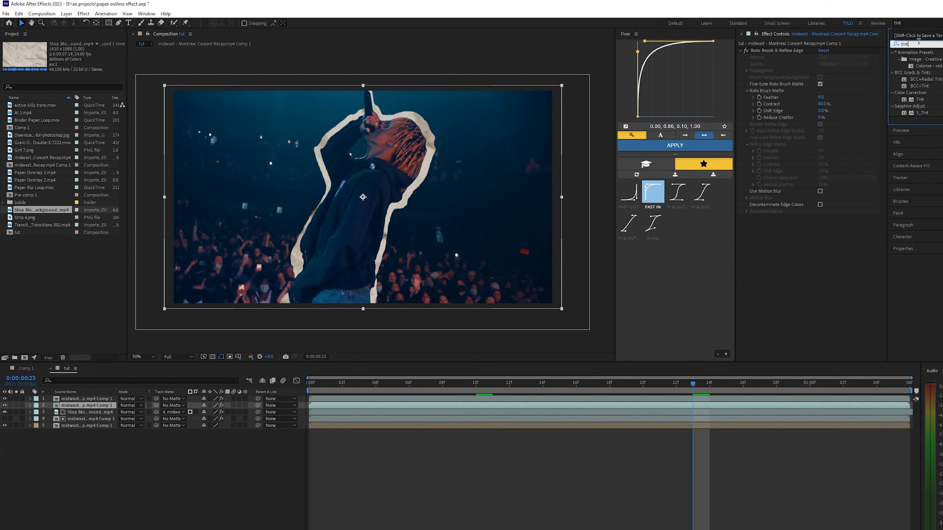
left_click_drag(920, 99, 854, 223)
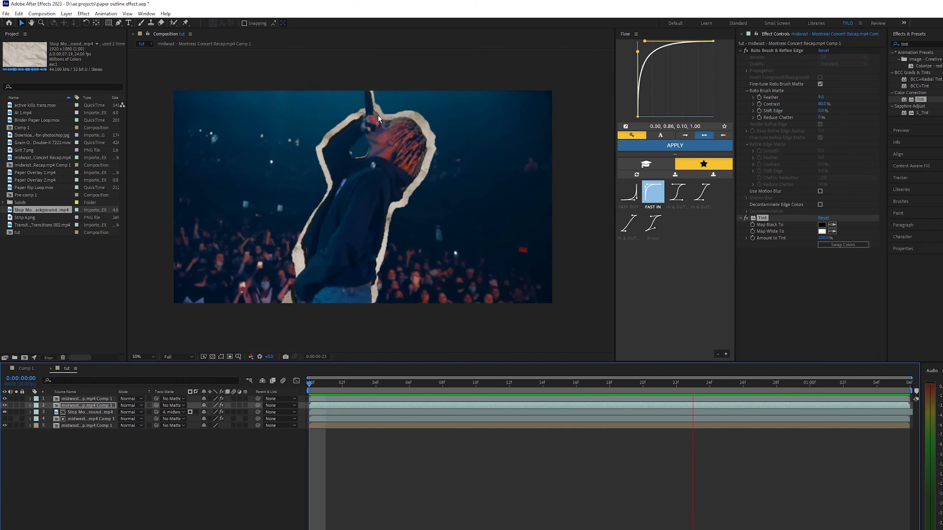
key("space")
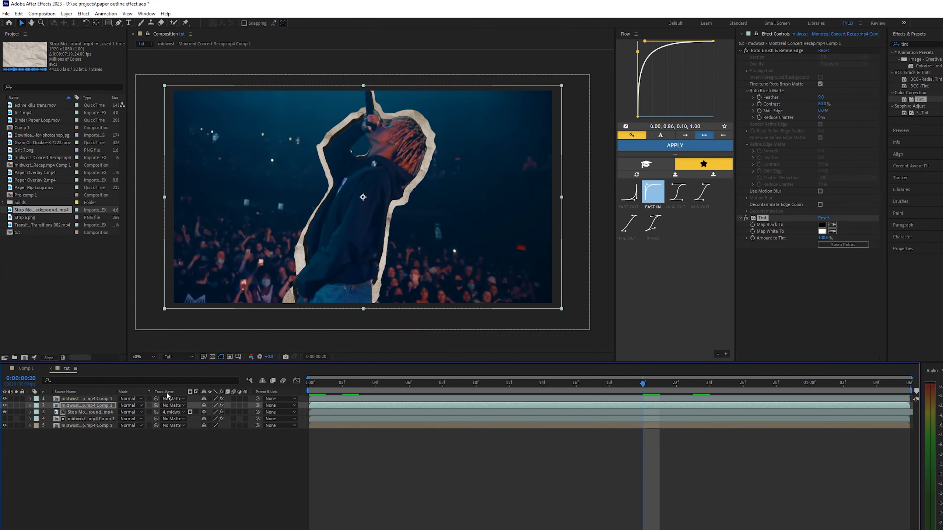
Set the tinted performer copy's scale to 107%
type("s107")
key("Return")
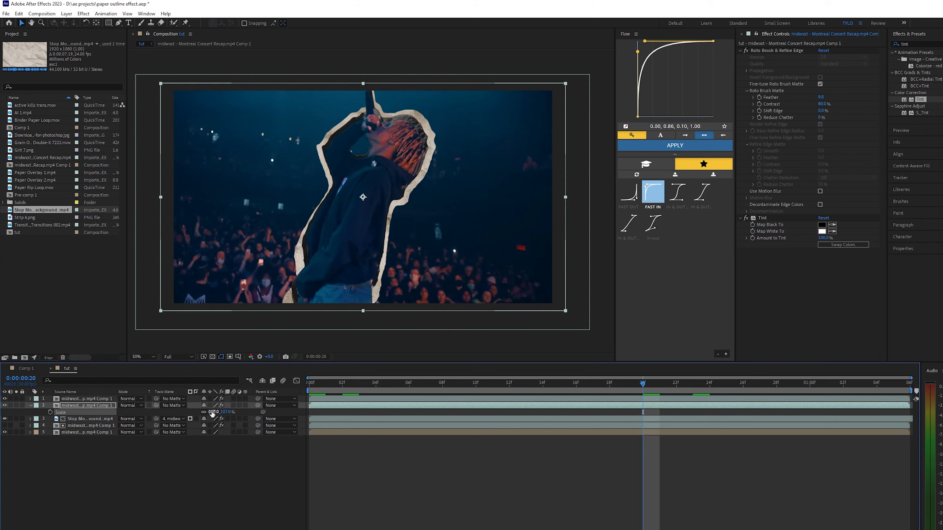
key("s")
Preview the enlarged tinted copy against the paper outline and scrub through the reveal to frame 11
key("space")
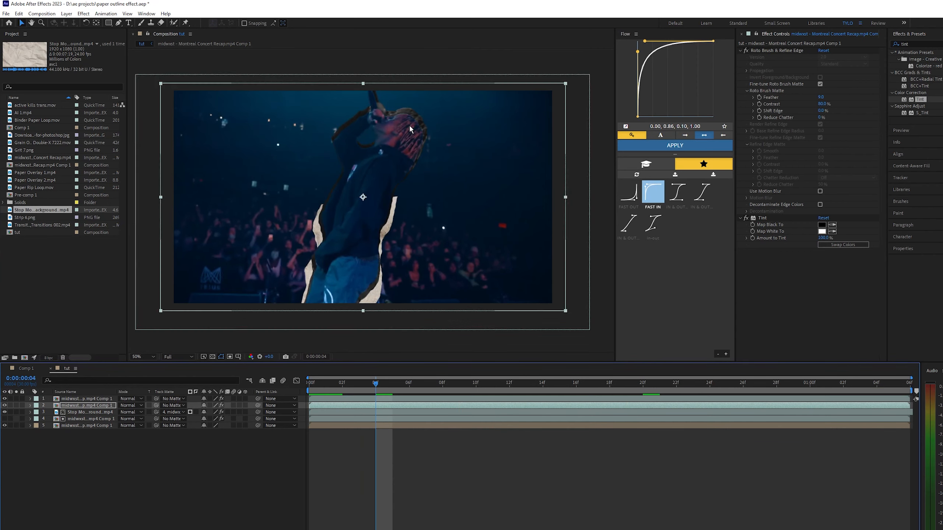
scroll(408, 124, "up", 1)
left_click_drag(413, 113, 421, 145)
scroll(386, 186, "down", 1)
key("space")
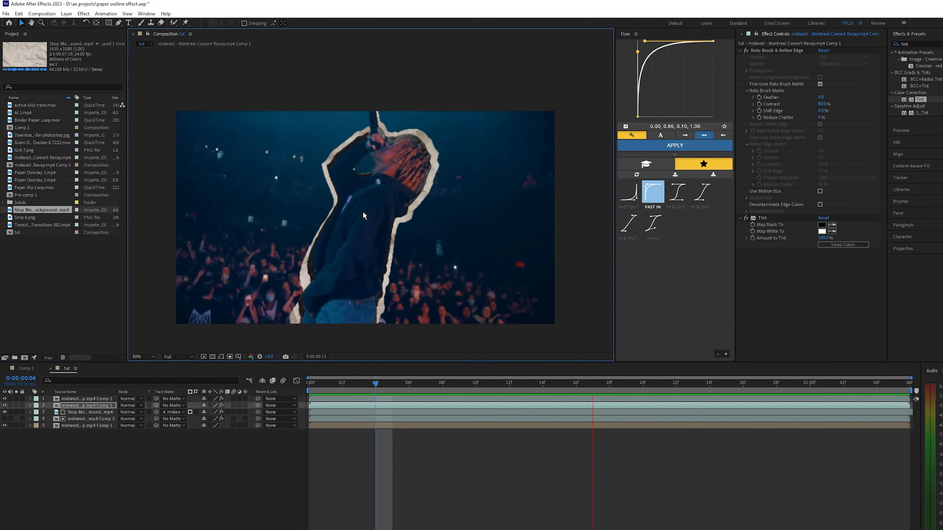
key("space")
left_click_drag(312, 385, 492, 401)
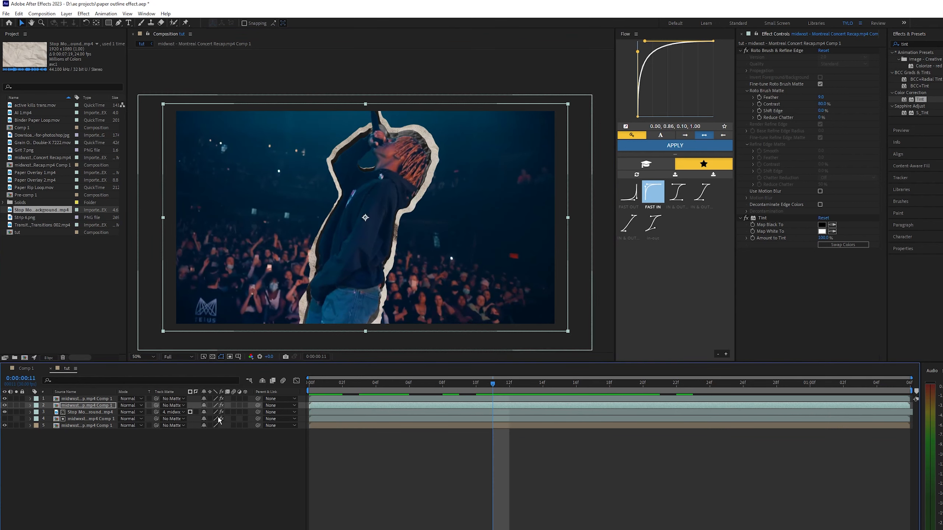
Set the tinted performer copy's blending mode to Difference and preview the result from the first frame
left_click(131, 406)
left_click(158, 267)
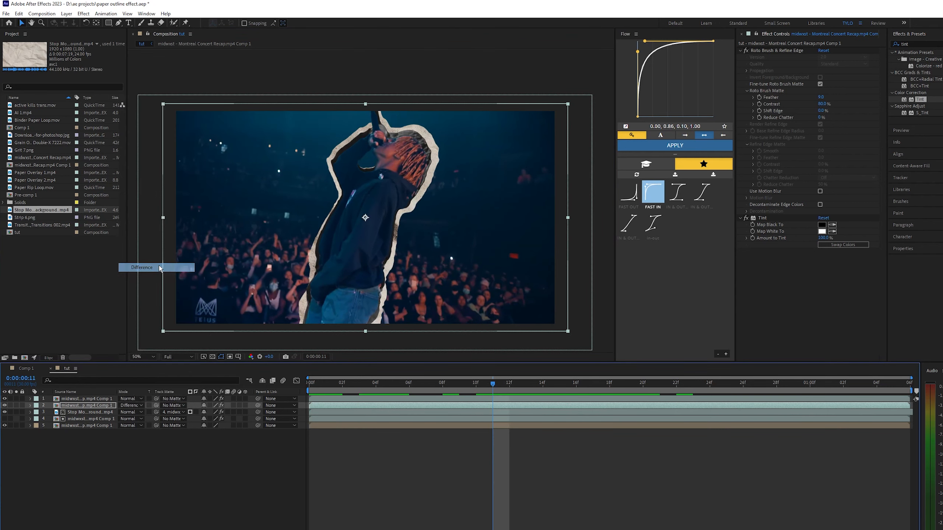
left_click(316, 383)
key("space")
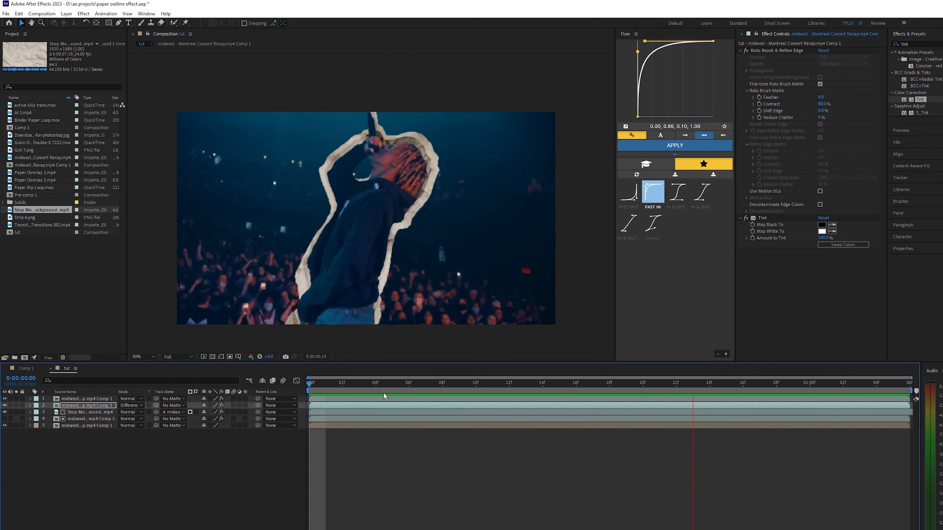
key("space")
left_click_drag(387, 388, 615, 387)
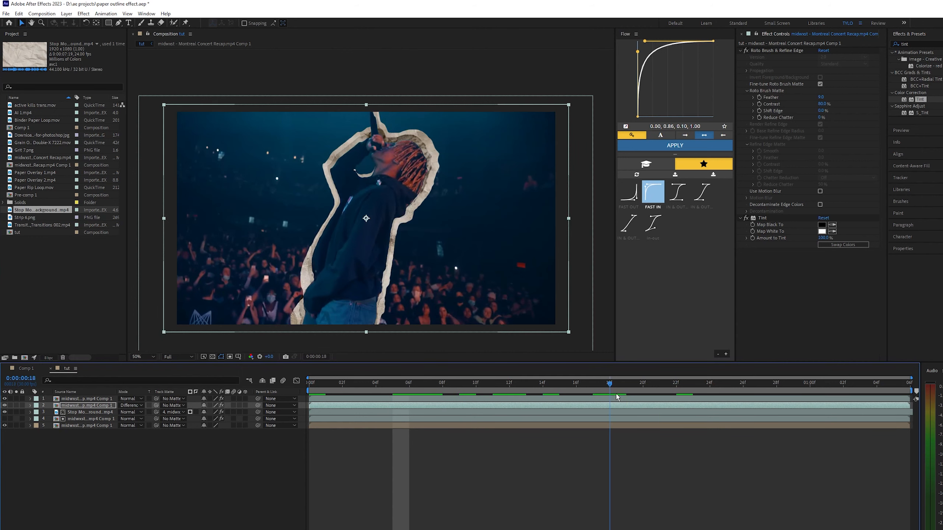
Try orange FFA200 as the Tint effect's Map White To color and preview the shadow
left_click(822, 232)
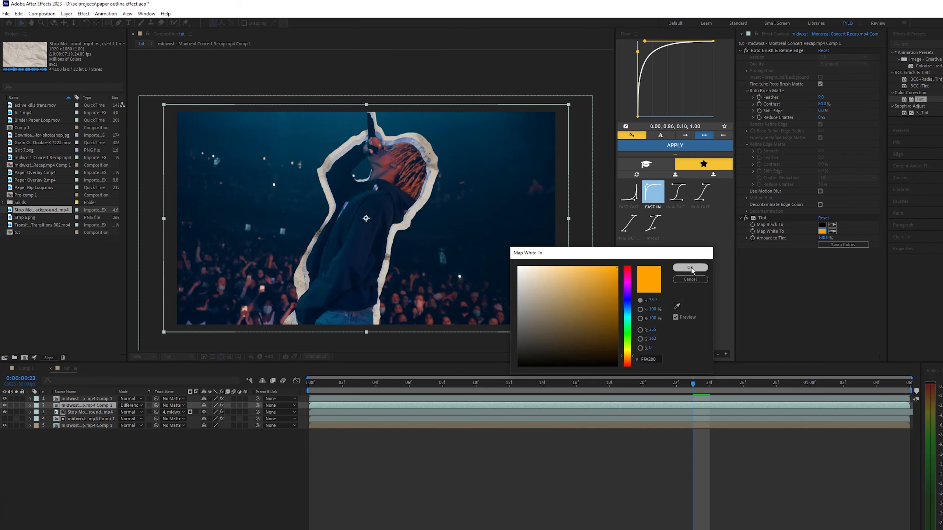
left_click(690, 268)
key("space")
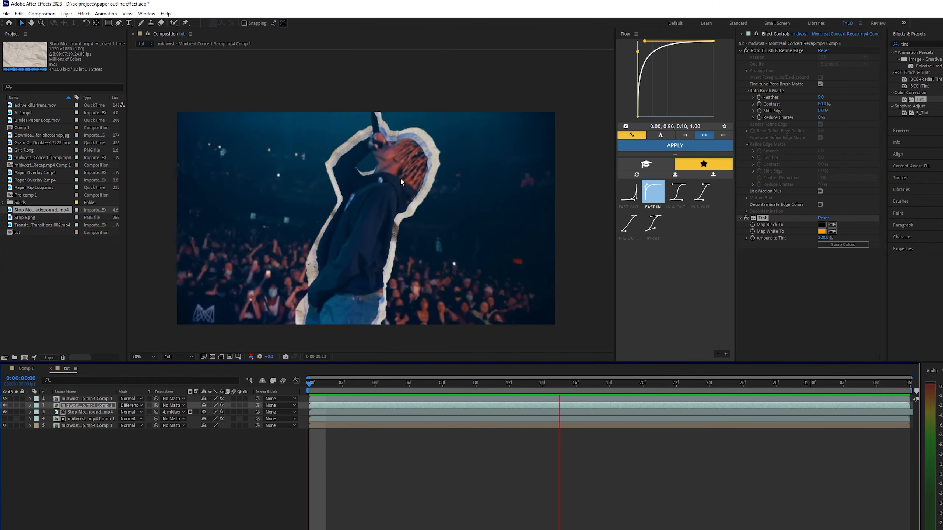
key("space")
Shift the Tint effect's Map White To color toward green and replay the composition
left_click(821, 231)
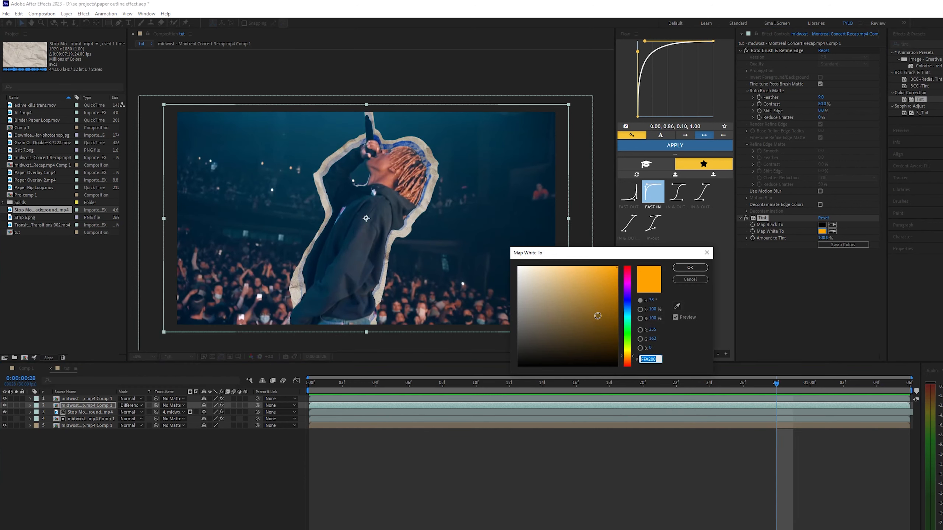
mouse_move(632, 332)
left_mouse_down()
mouse_move(634, 296)
mouse_move(641, 327)
left_mouse_up()
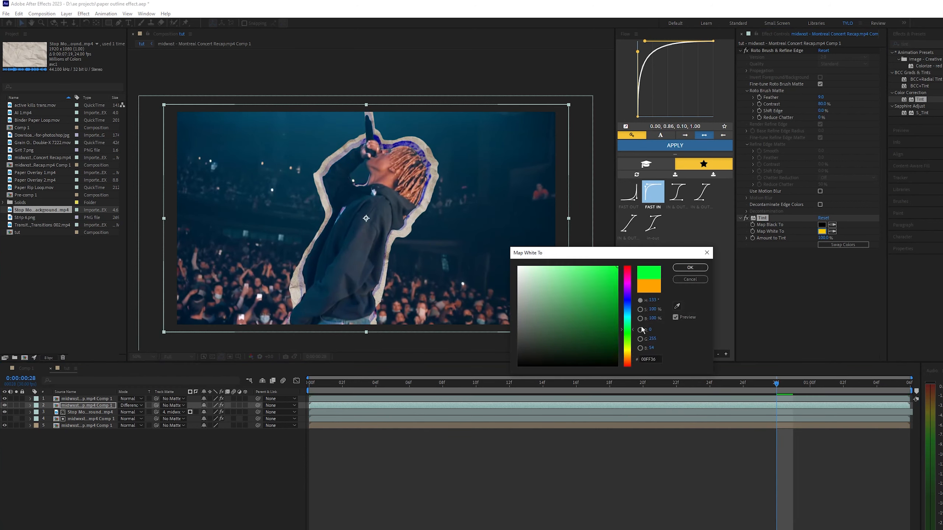
left_click(690, 279)
key("space")
Find the Cartoon effect in the effects library and apply it to the top performer layer
left_click(329, 412)
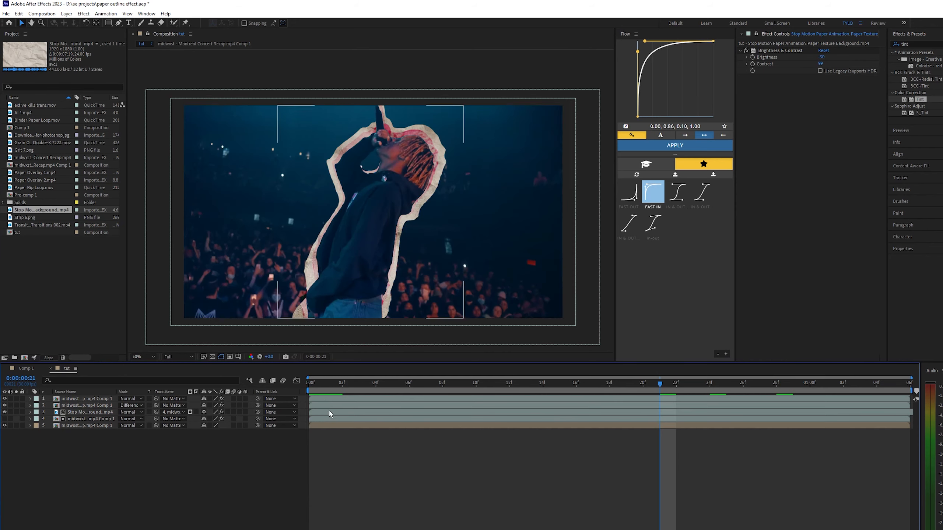
left_click(324, 399)
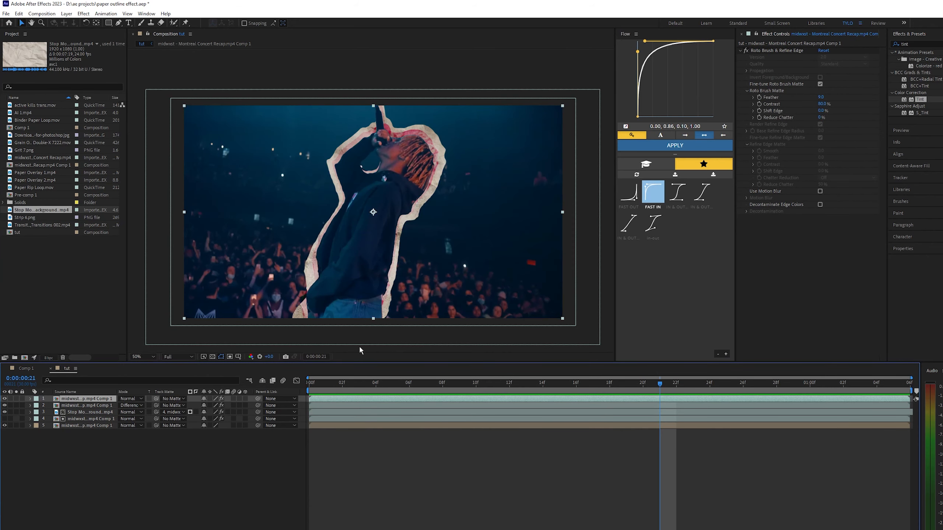
left_click_drag(314, 386, 410, 383)
left_click(917, 44)
key("BackSpace")
key("BackSpace")
key("BackSpace")
key("BackSpace")
type("cart")
left_click_drag(594, 384, 472, 399)
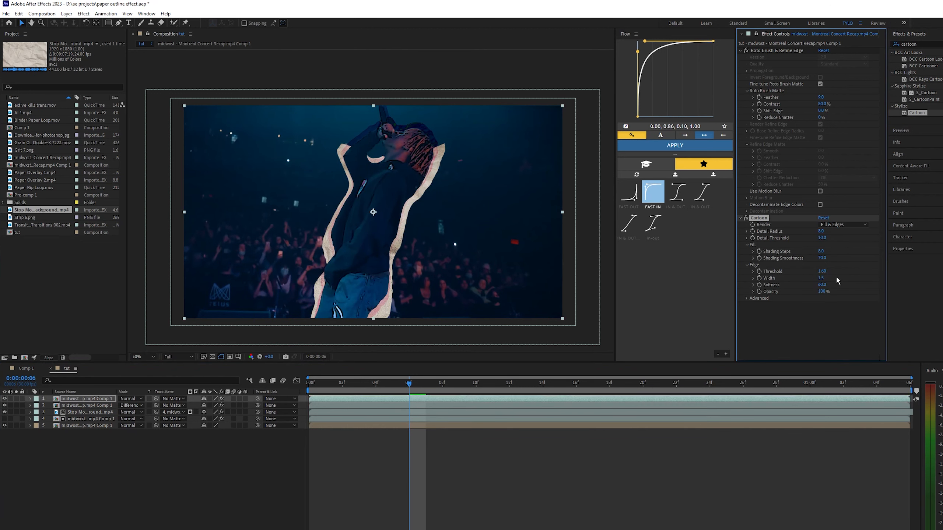
Set the Cartoon effect's edge width to 1.8 and edge threshold to 1.80
type("1.8")
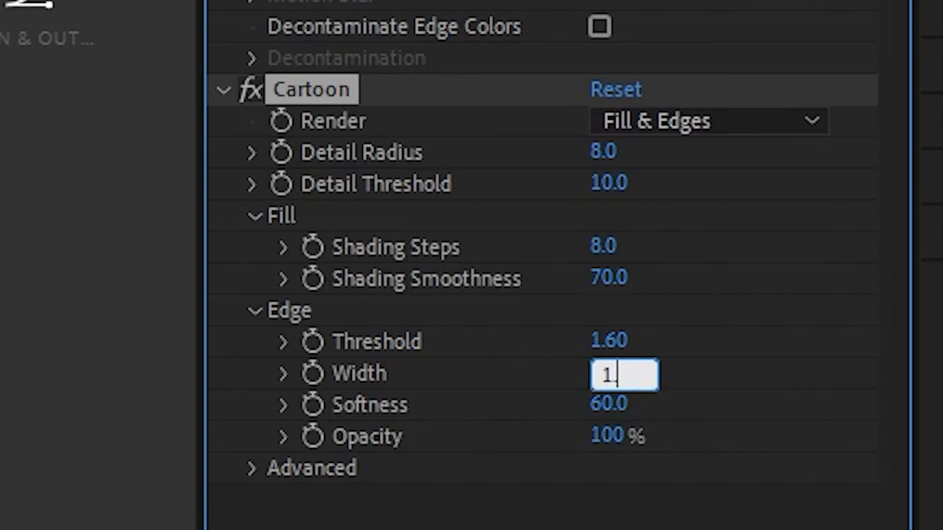
key("Return")
left_click(609, 341)
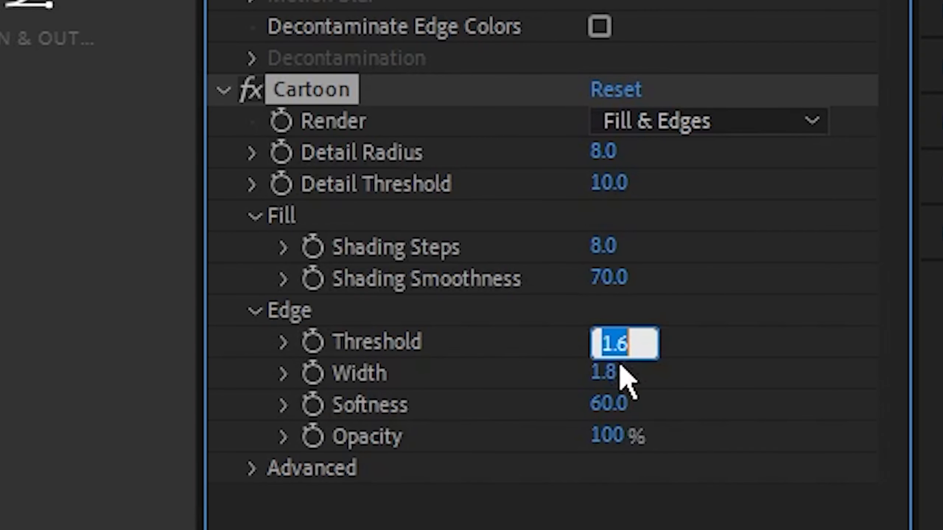
key("Return")
Find the Posterize effect in the effects library and apply it above Cartoon on the top performer layer
left_click(928, 43)
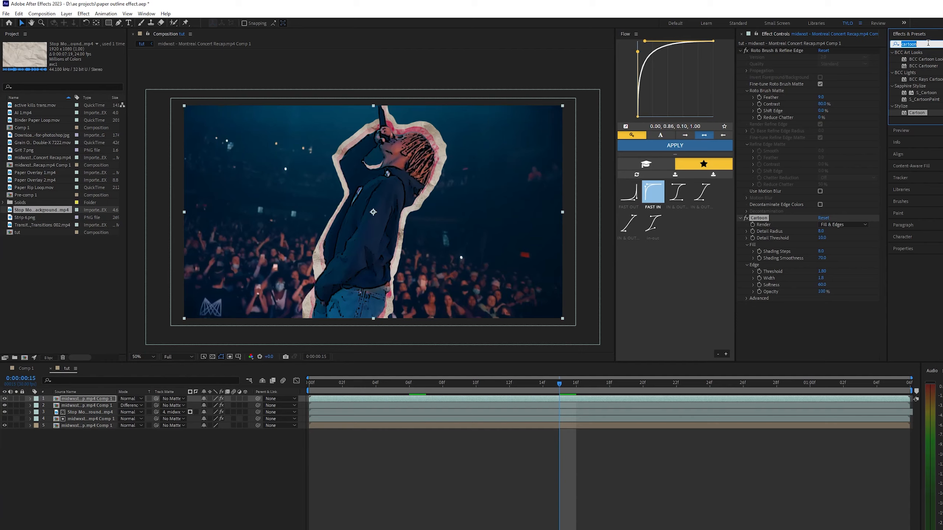
type("poster")
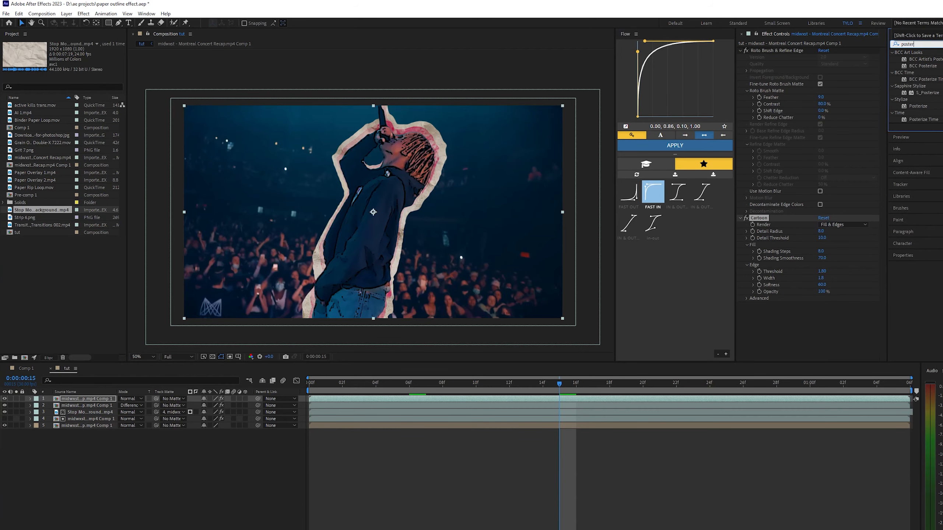
left_click_drag(918, 106, 761, 221)
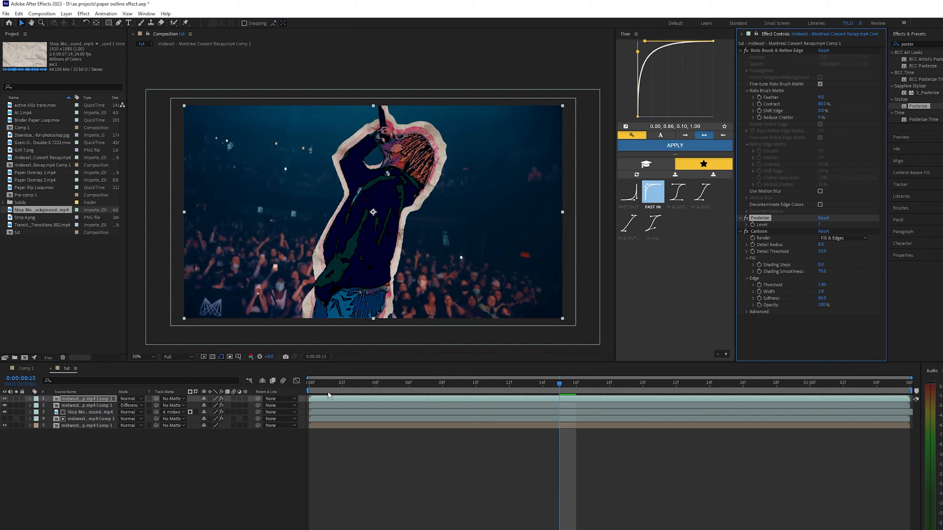
Preview the composition from the start and examine the adjustment layer's CC Vignette and Add Grain look at close range
key("Page_Up")
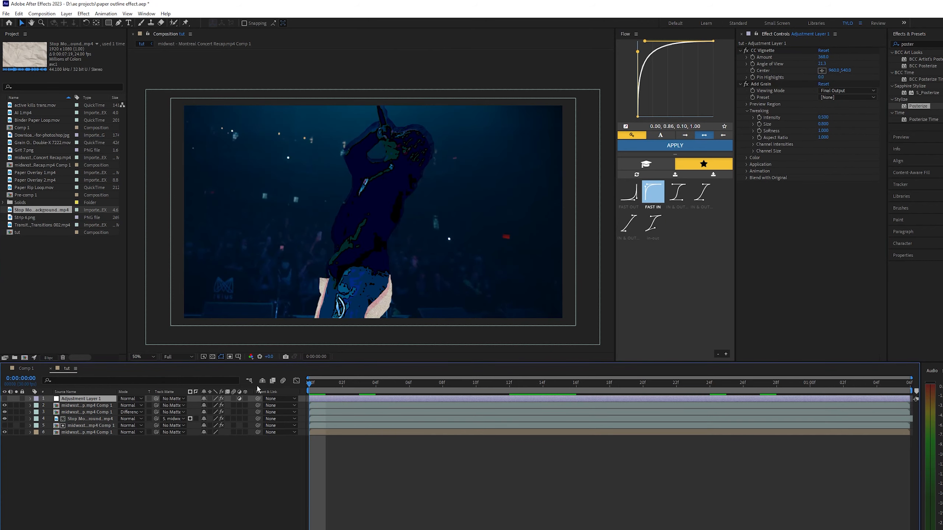
key("space")
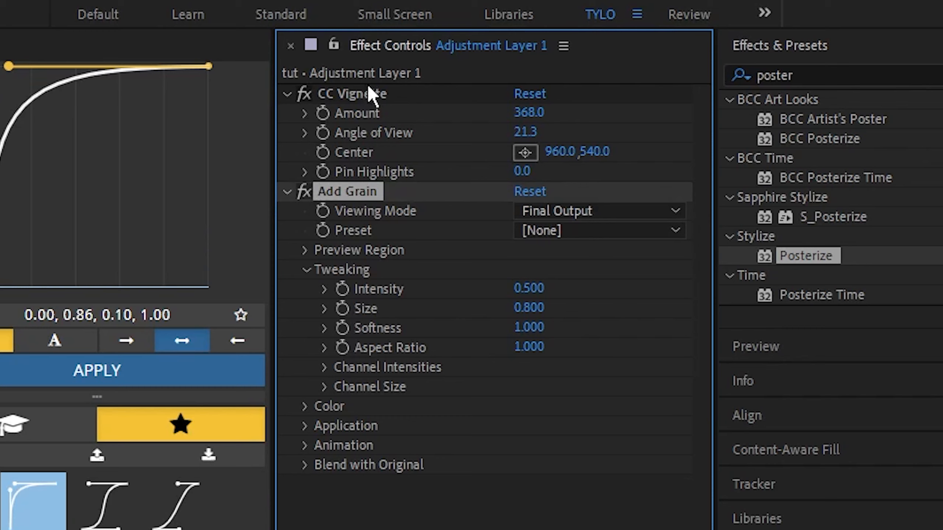
left_click(753, 51)
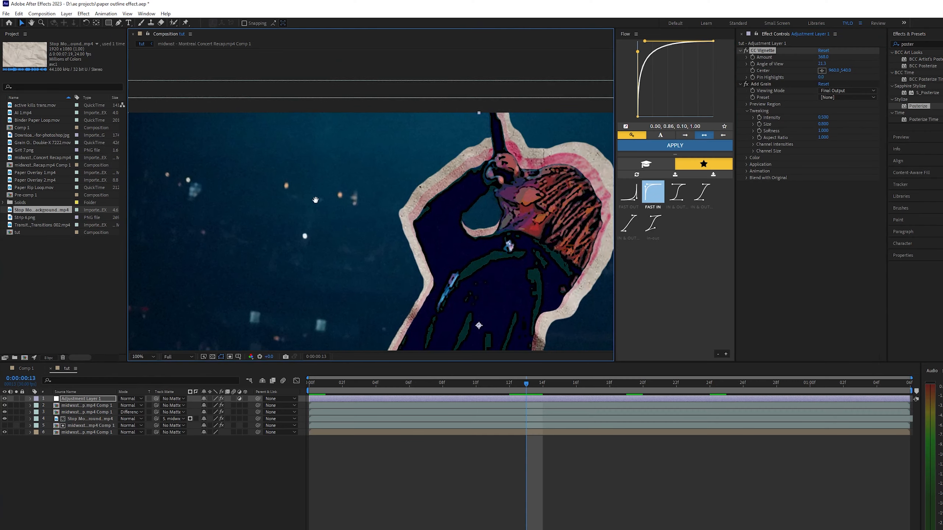
left_click_drag(420, 227, 424, 208)
scroll(402, 259, "down", 2)
left_click_drag(402, 257, 377, 245)
scroll(396, 229, "up", 2)
key("space")
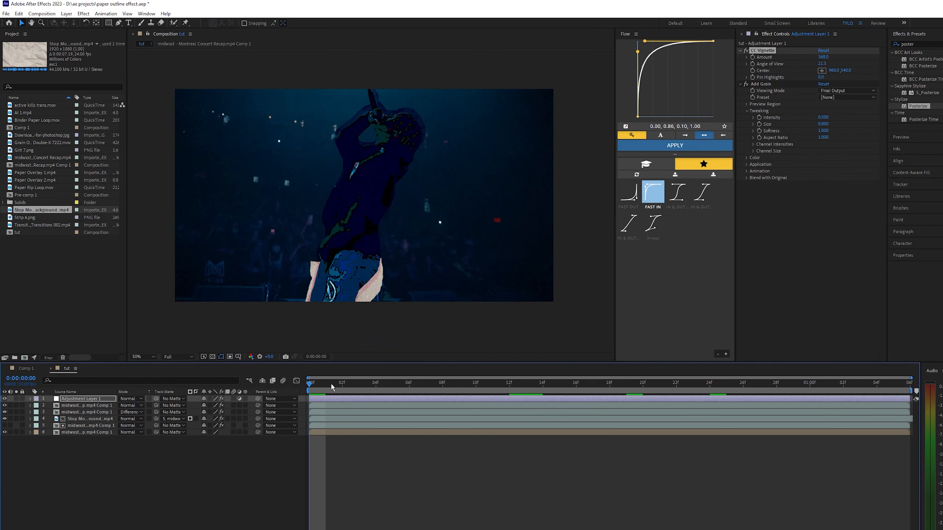
left_click(387, 465)
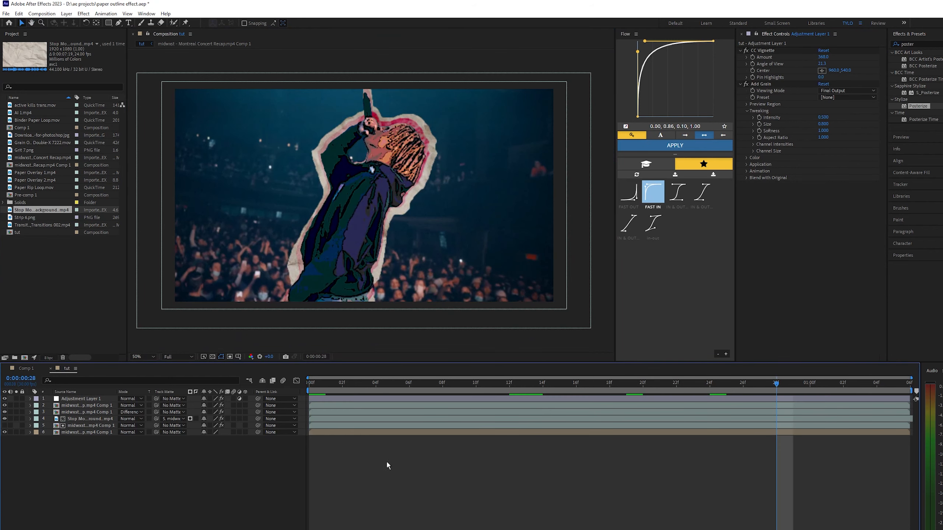
left_click_drag(351, 385, 442, 387)
Add the stop-motion paper texture footage above the adjustment layer, set its blend mode to Overlay and preview it
left_click(392, 399)
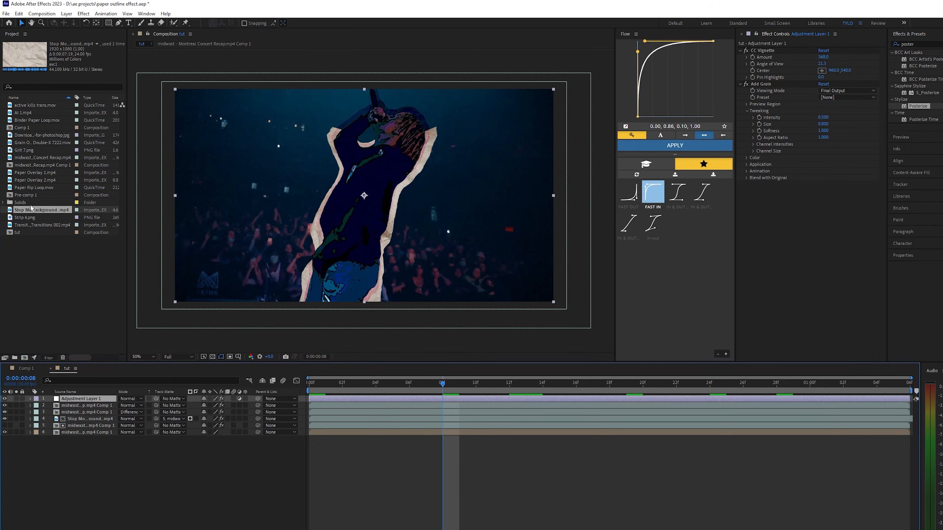
left_click_drag(42, 215, 187, 398)
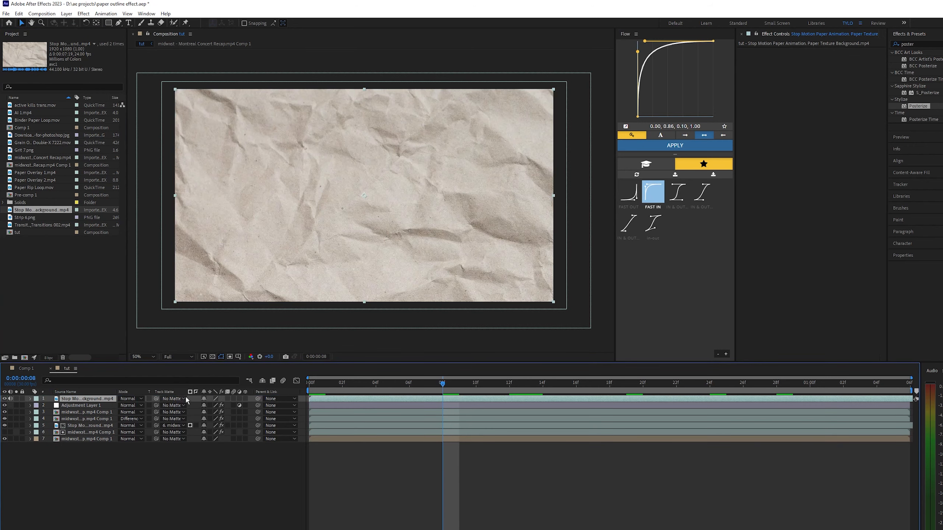
left_click(140, 400)
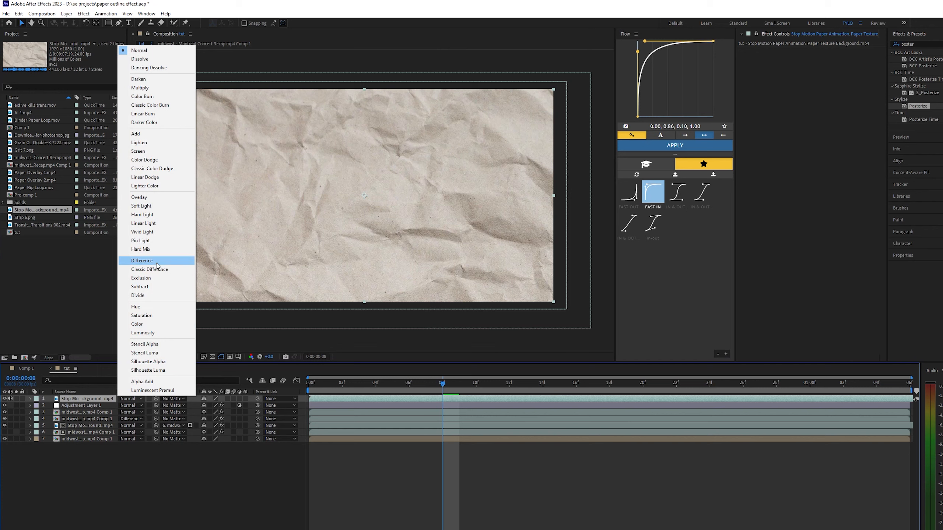
left_click(141, 197)
scroll(313, 197, "down", 2)
key("space")
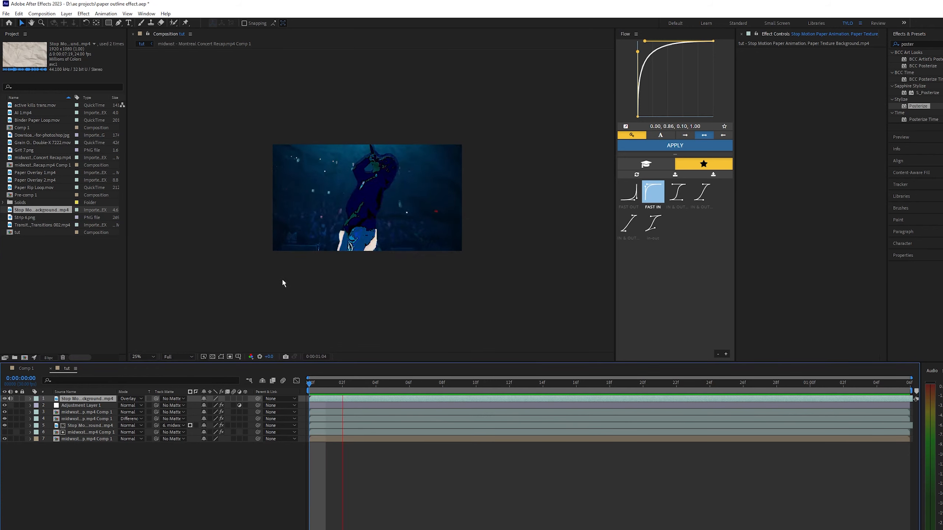
scroll(282, 279, "up", 2)
key("space")
Move the Overlay paper texture layer to just above the bottom concert footage layer and preview the composition
left_click_drag(86, 408, 86, 434)
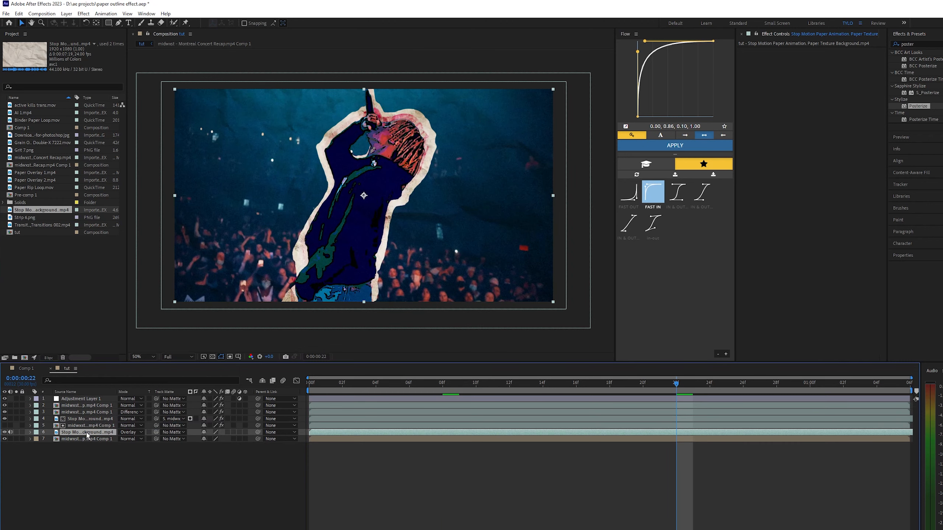
key("space")
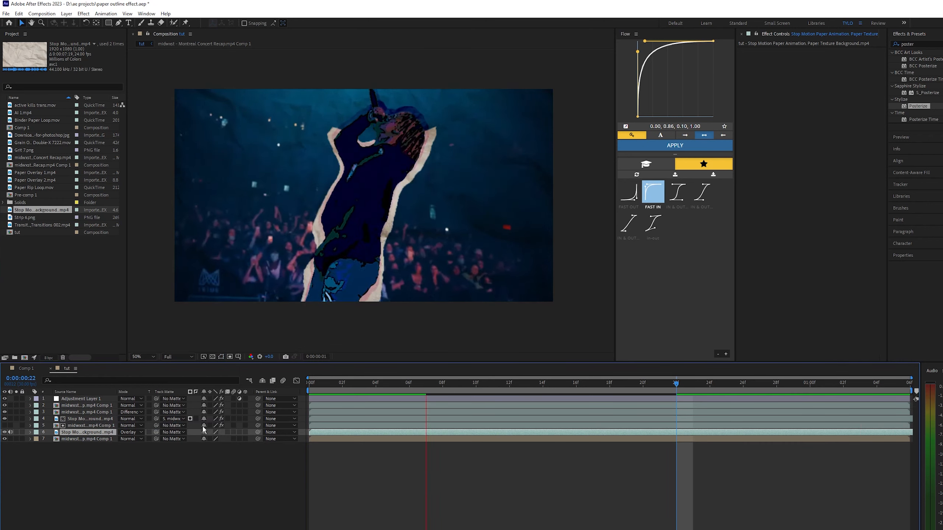
Delete the Overlay paper texture layer and replay the composition from its first frame
left_click(96, 433)
key("Delete")
key("Home")
key("space")
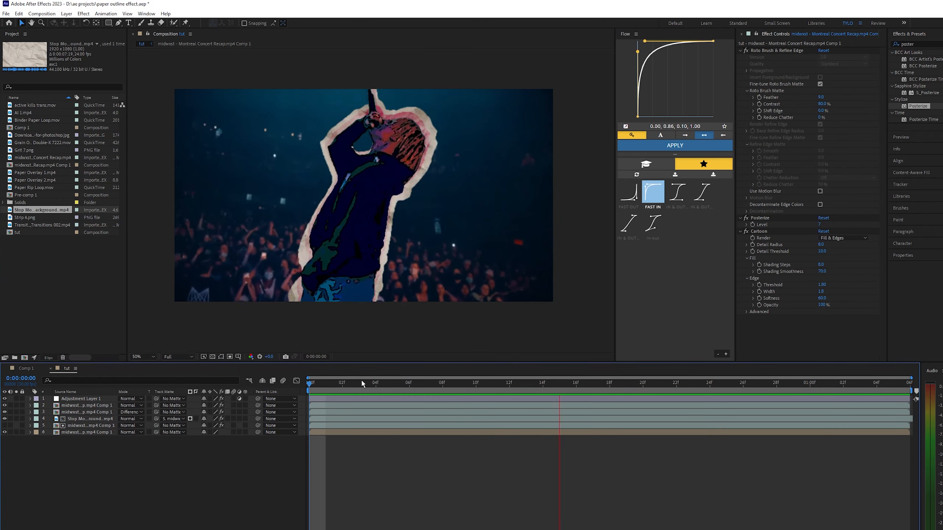